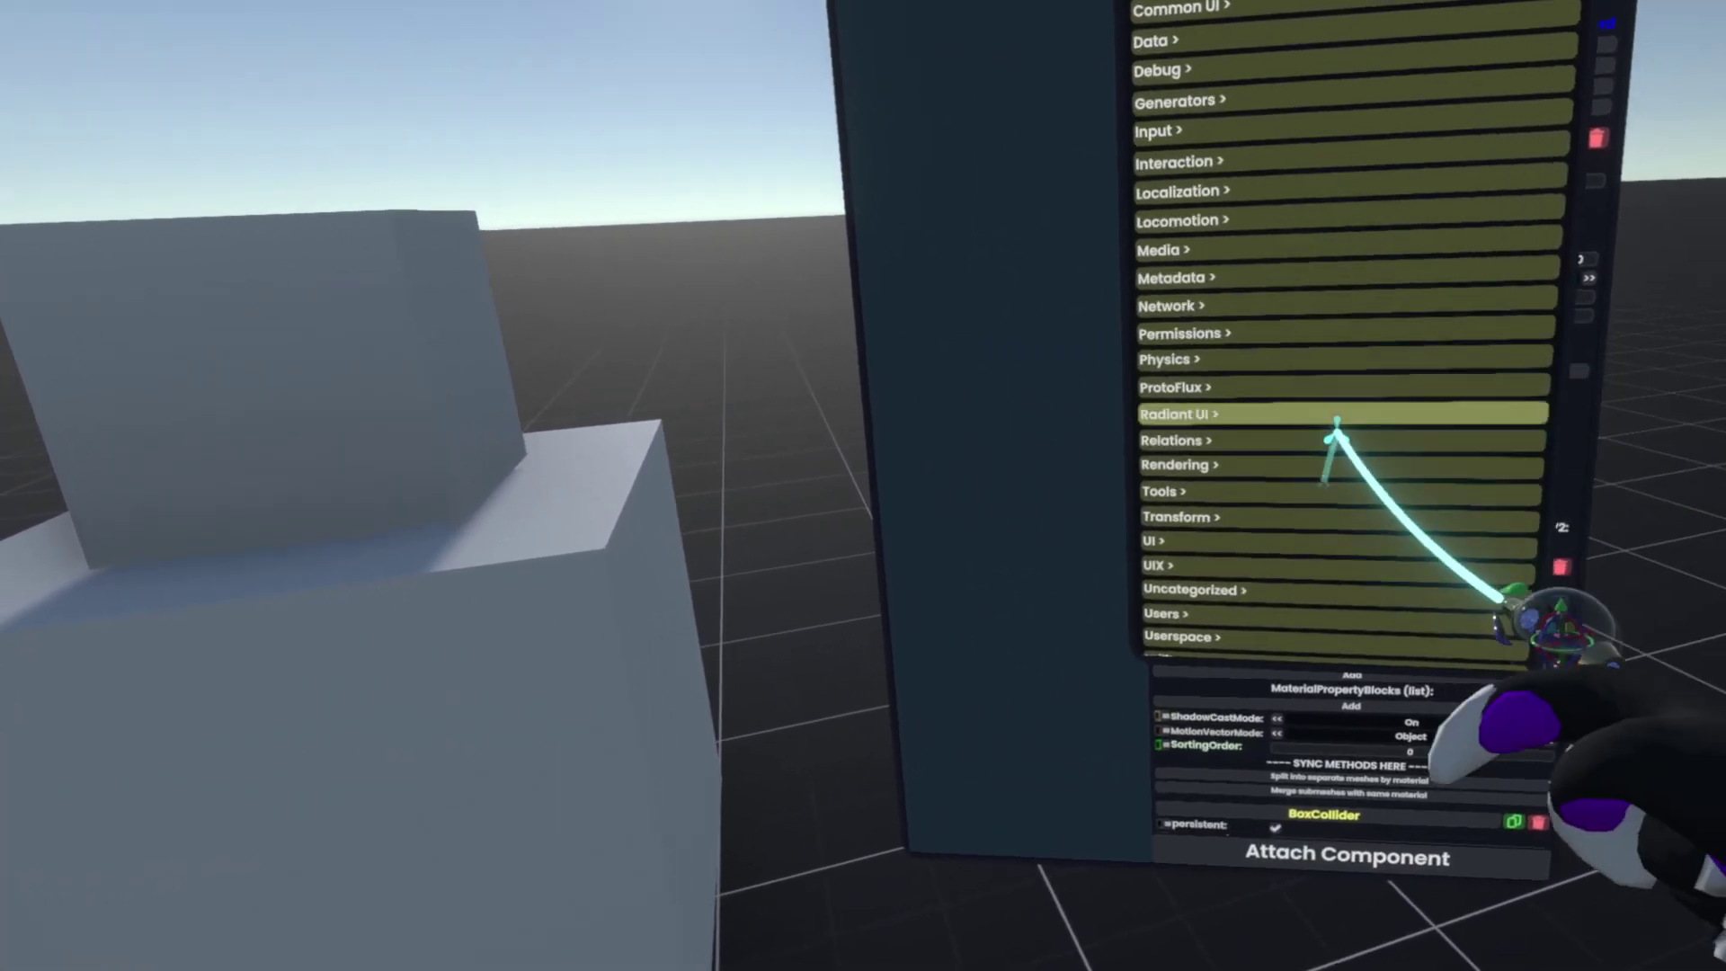
- Attach a SmoothTransform component to Box2 from the Transform component category
click(1321, 543)
click(1210, 341)
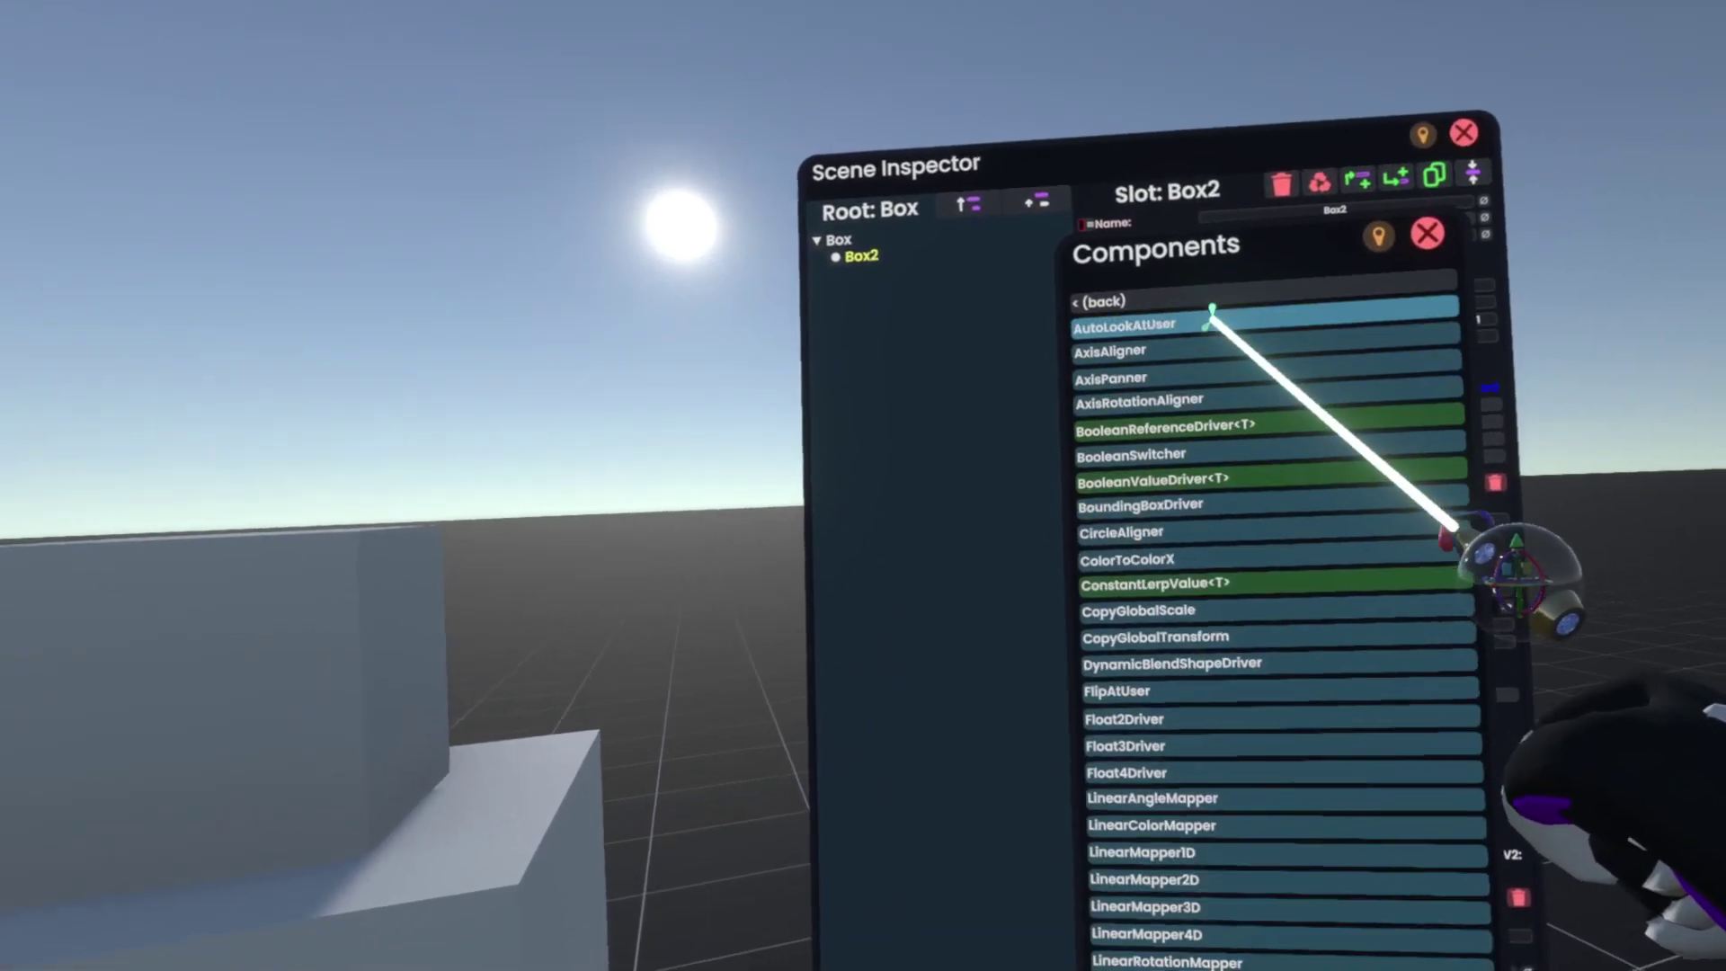
scroll(1298, 716, down, 10)
scroll(1293, 688, down, 5)
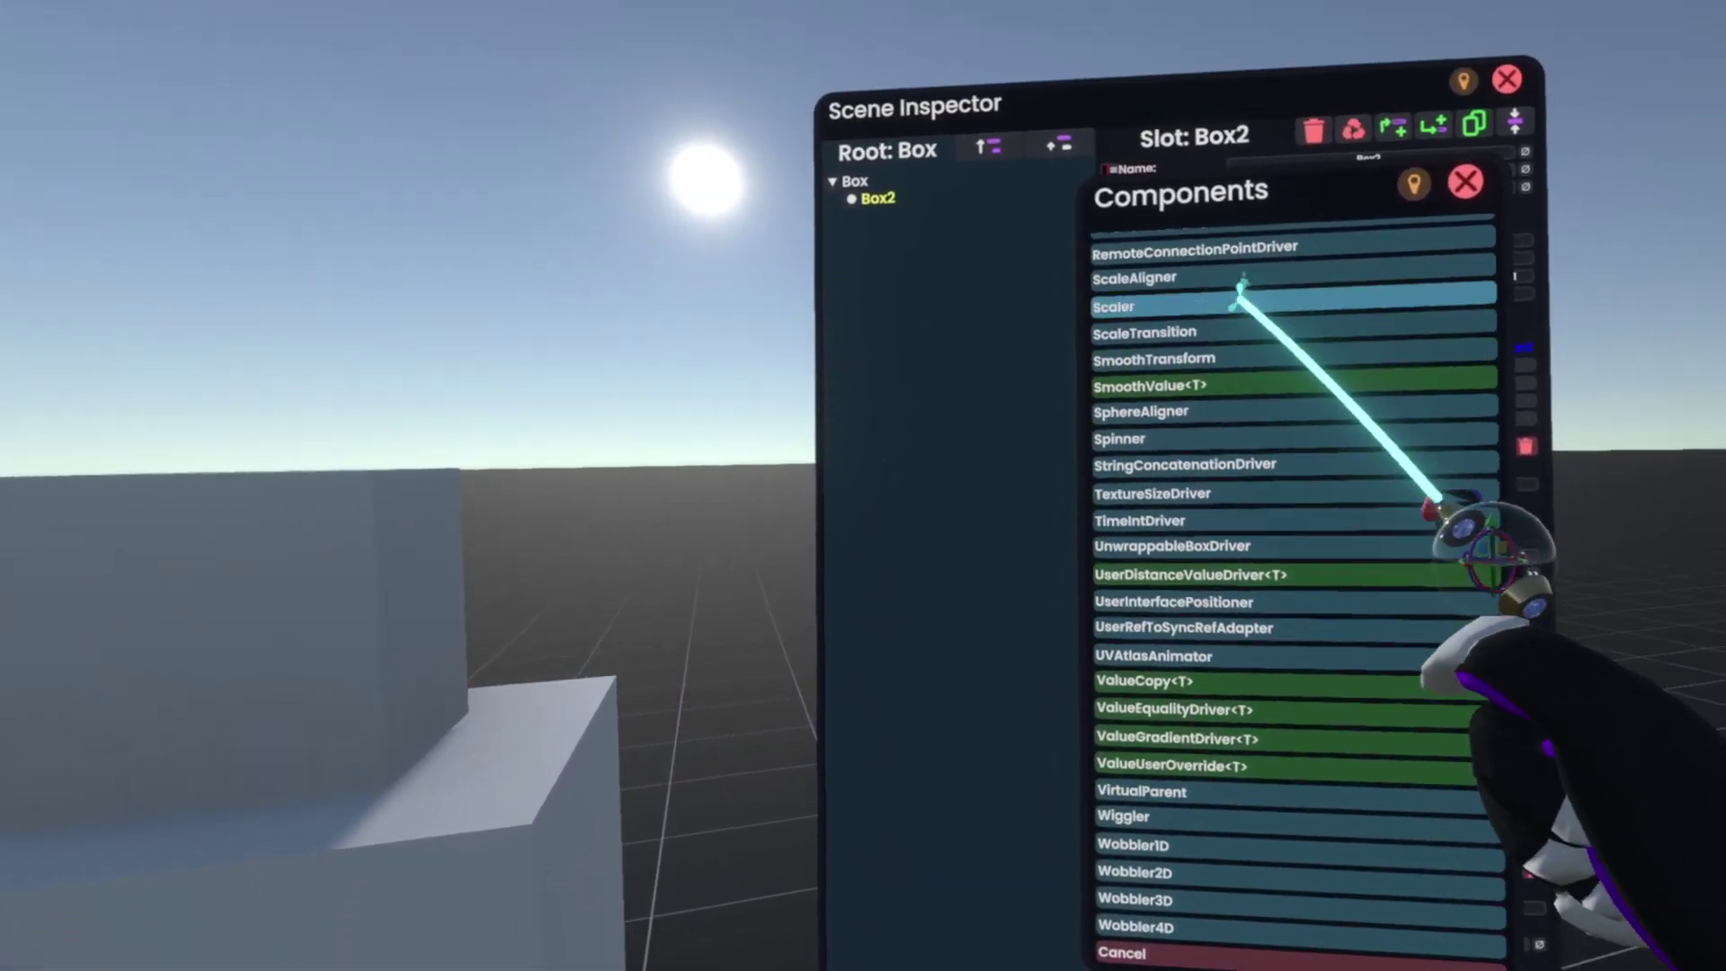
click(1272, 359)
- Set the Y value of Box2's SmoothTransform TargetPosition to 1
scroll(1329, 731, down, 10)
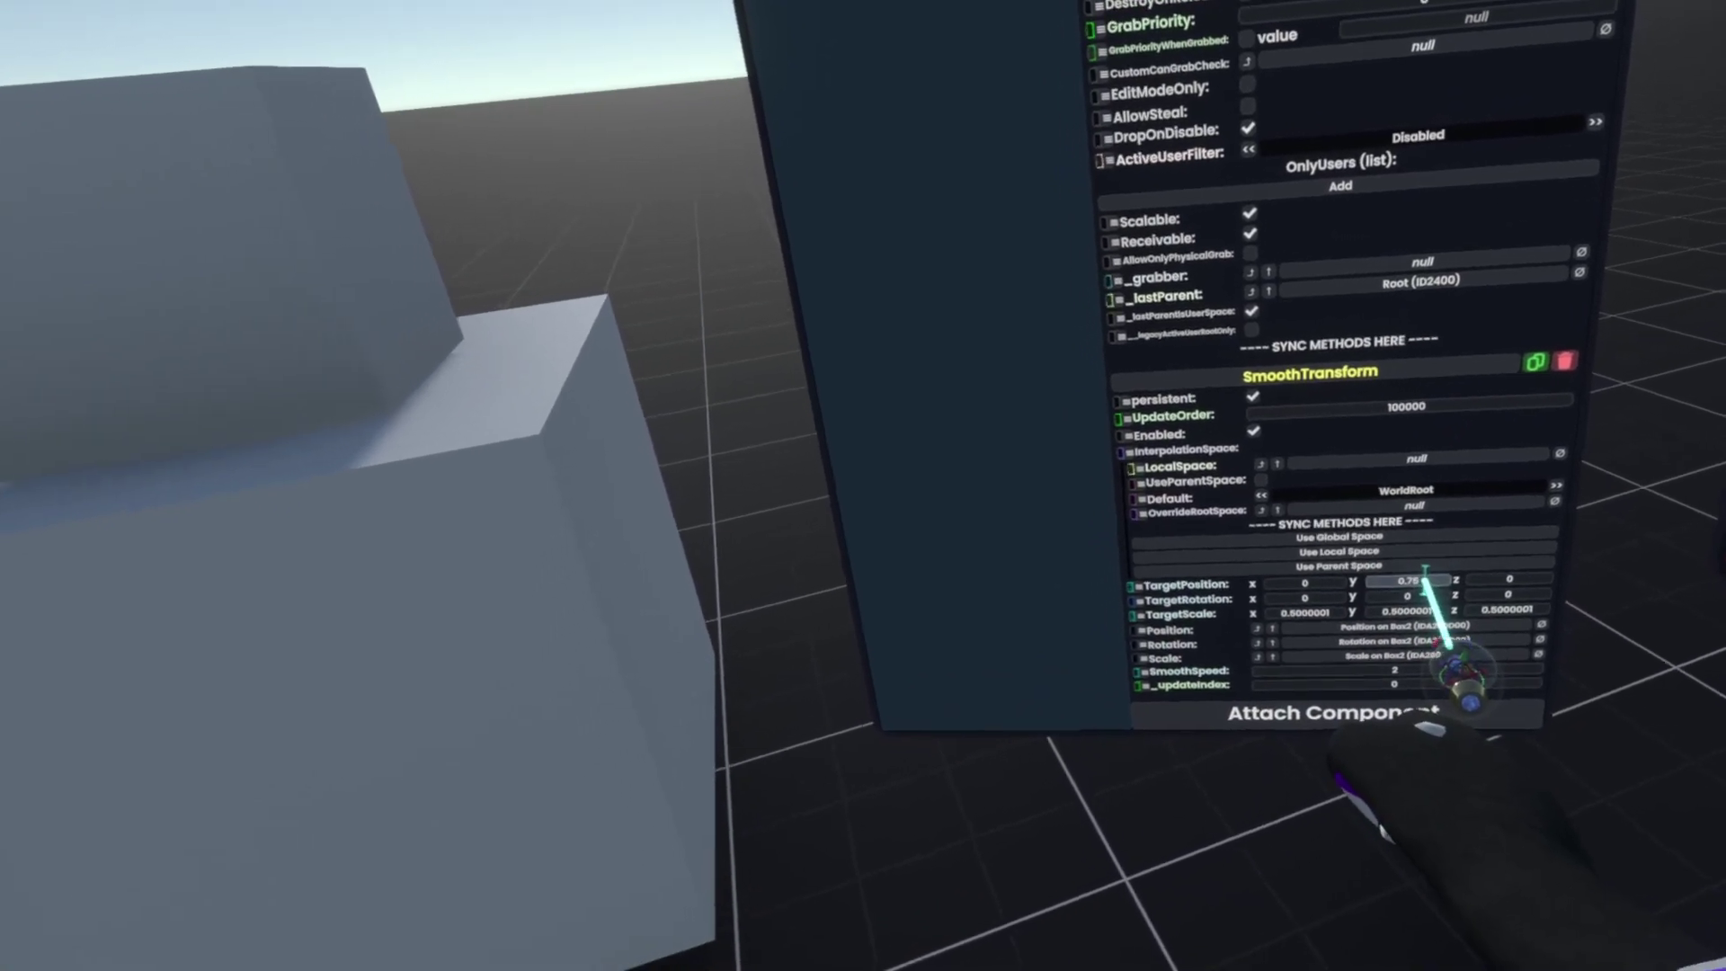
click(1424, 581)
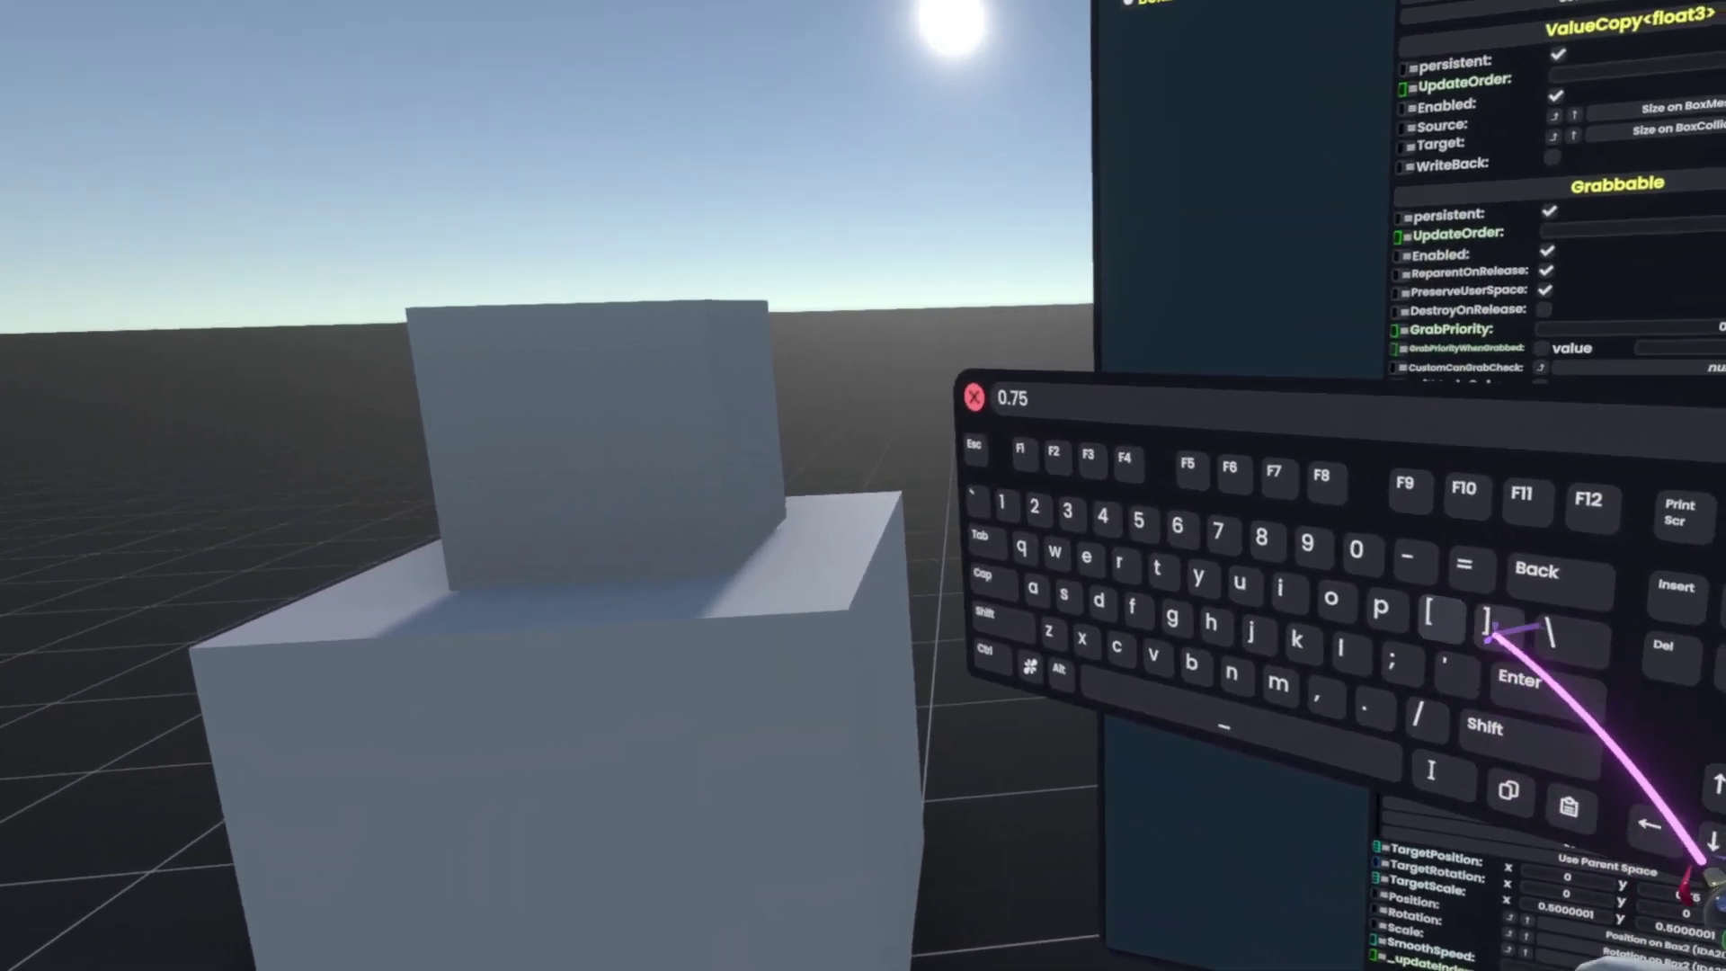
key(BackSpace)
key(BackSpace)
text(8)
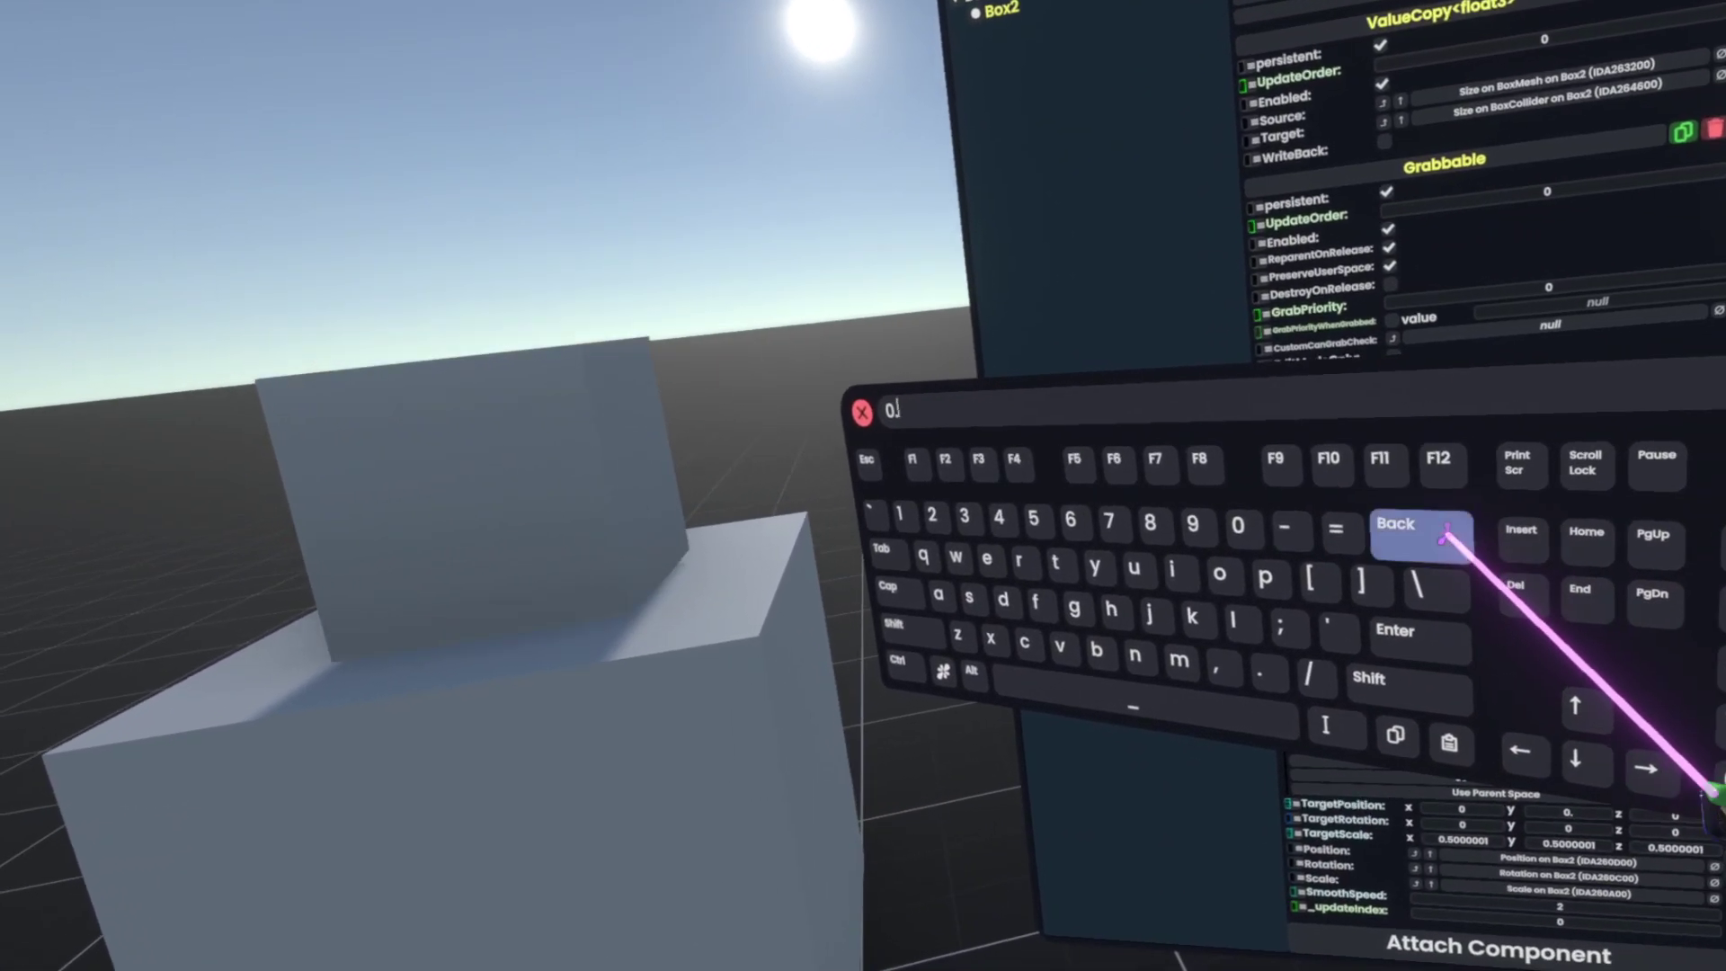
key(BackSpace)
key(BackSpace)
text(100000)
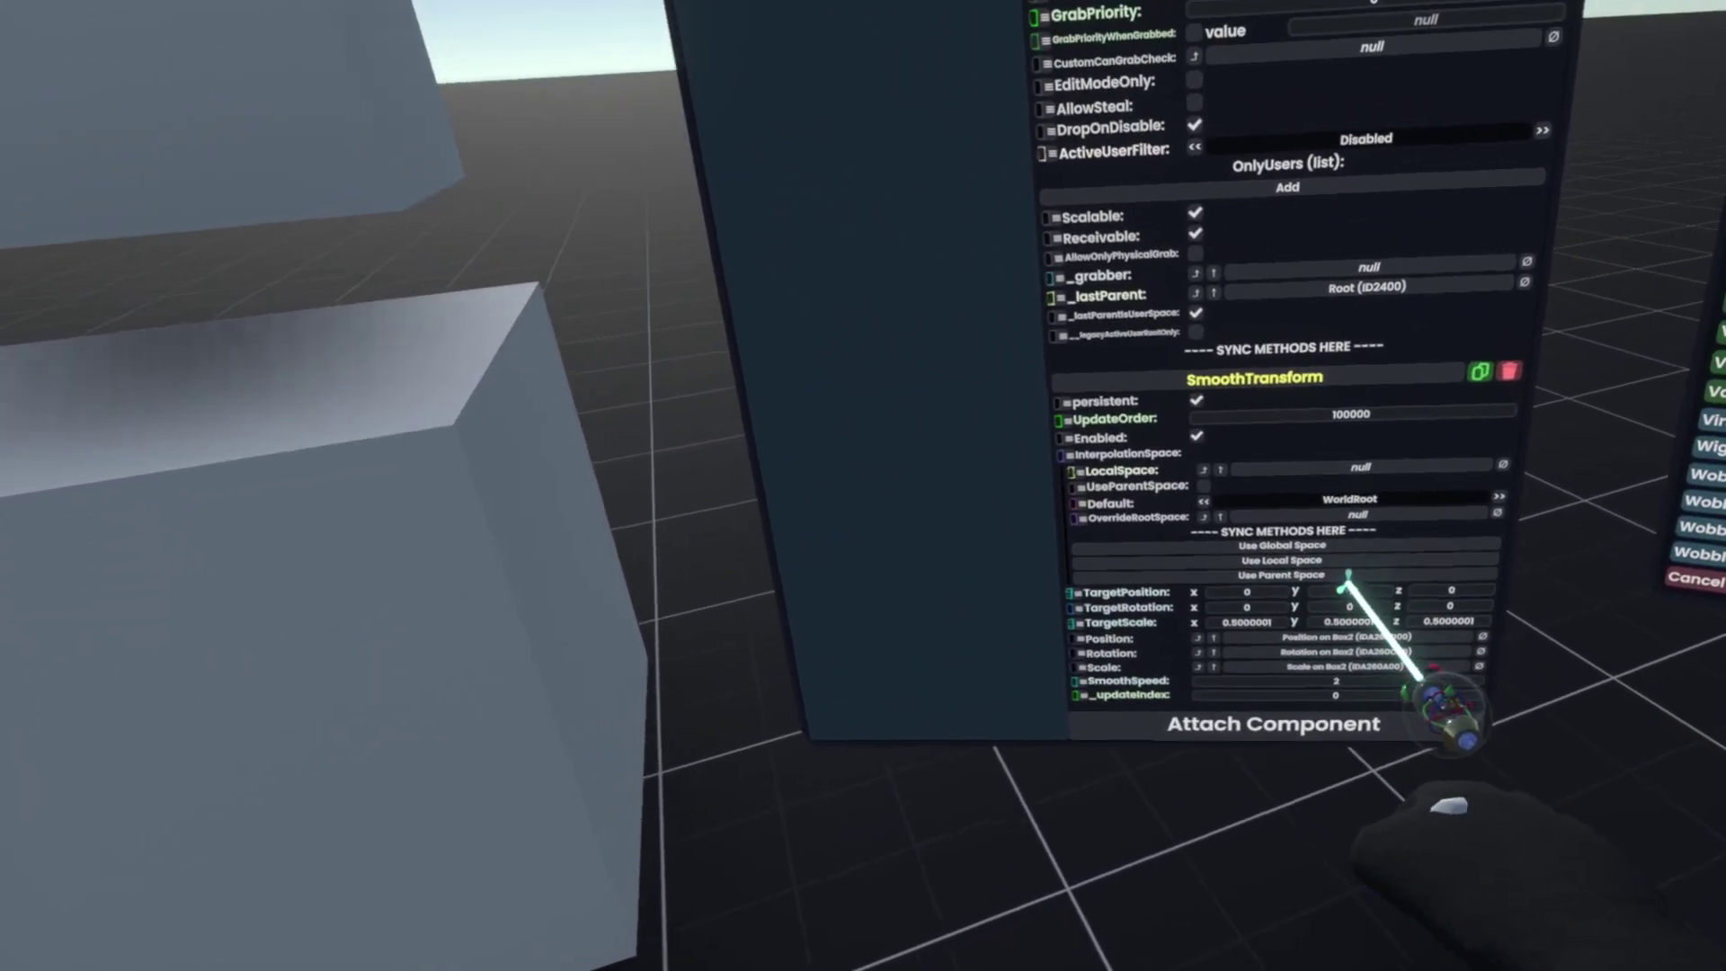
- Set the Y value of the SmoothTransform TargetPosition to 0.75
click(1242, 576)
text(.75)
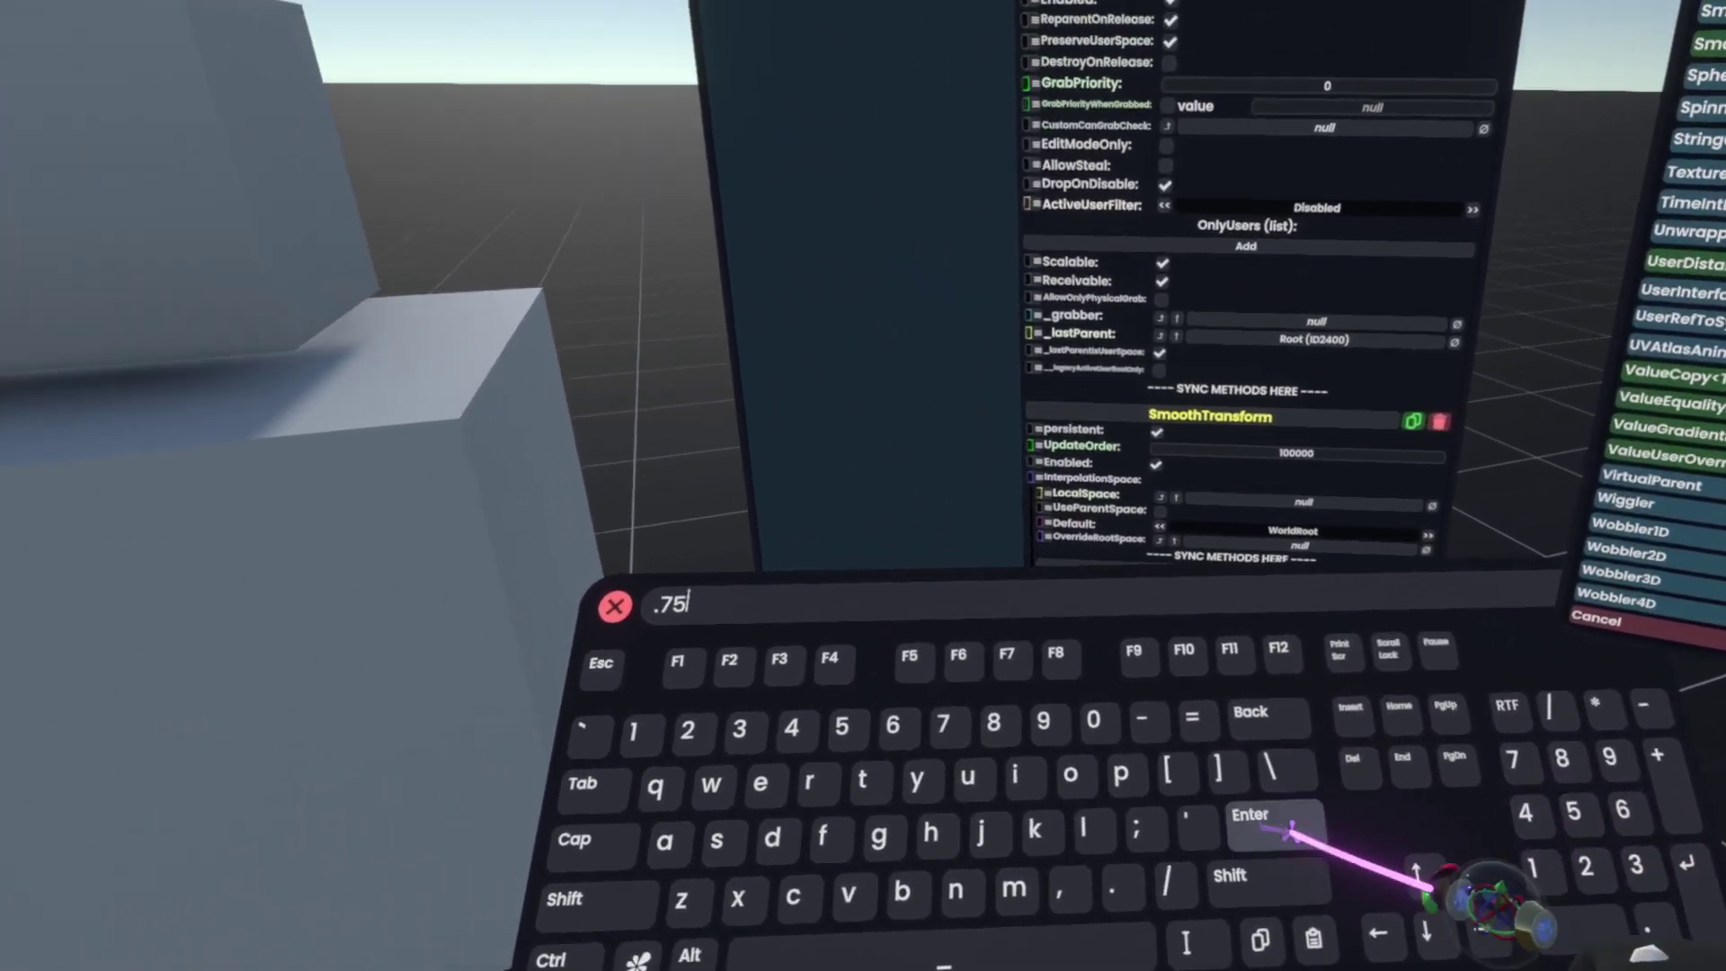
click(1291, 829)
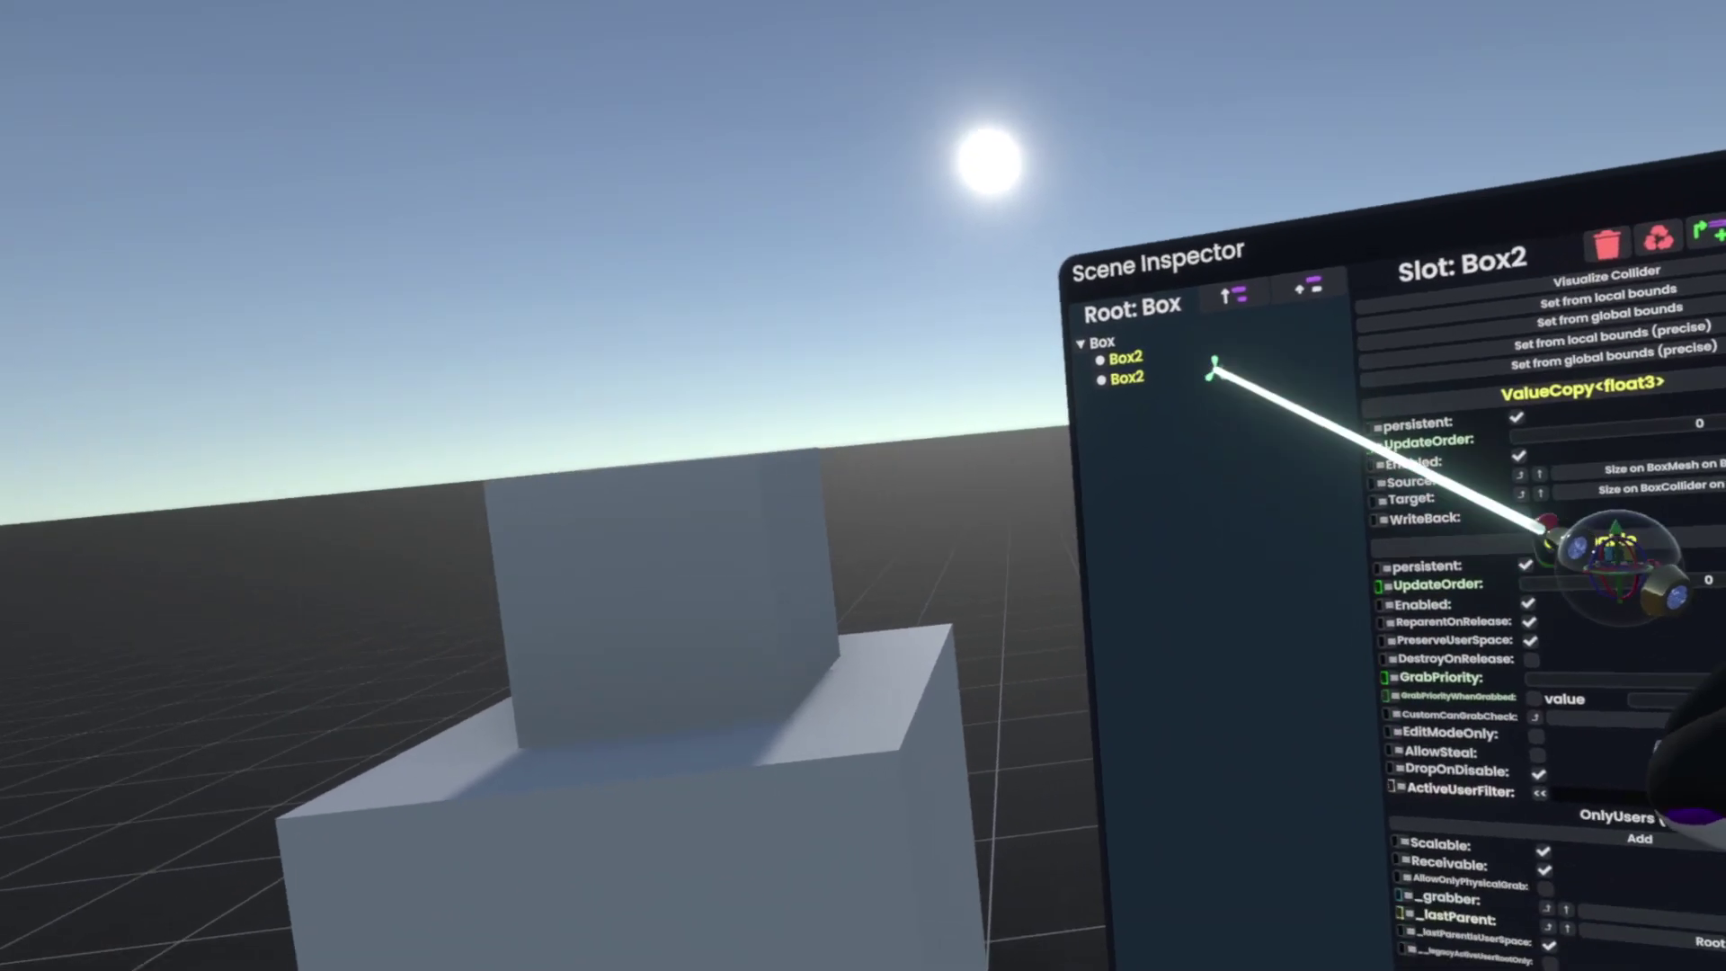
- Duplicate the nested Box2 and reparent the copies so each box sits under the previous one, leaving nothing selected
click(1058, 466)
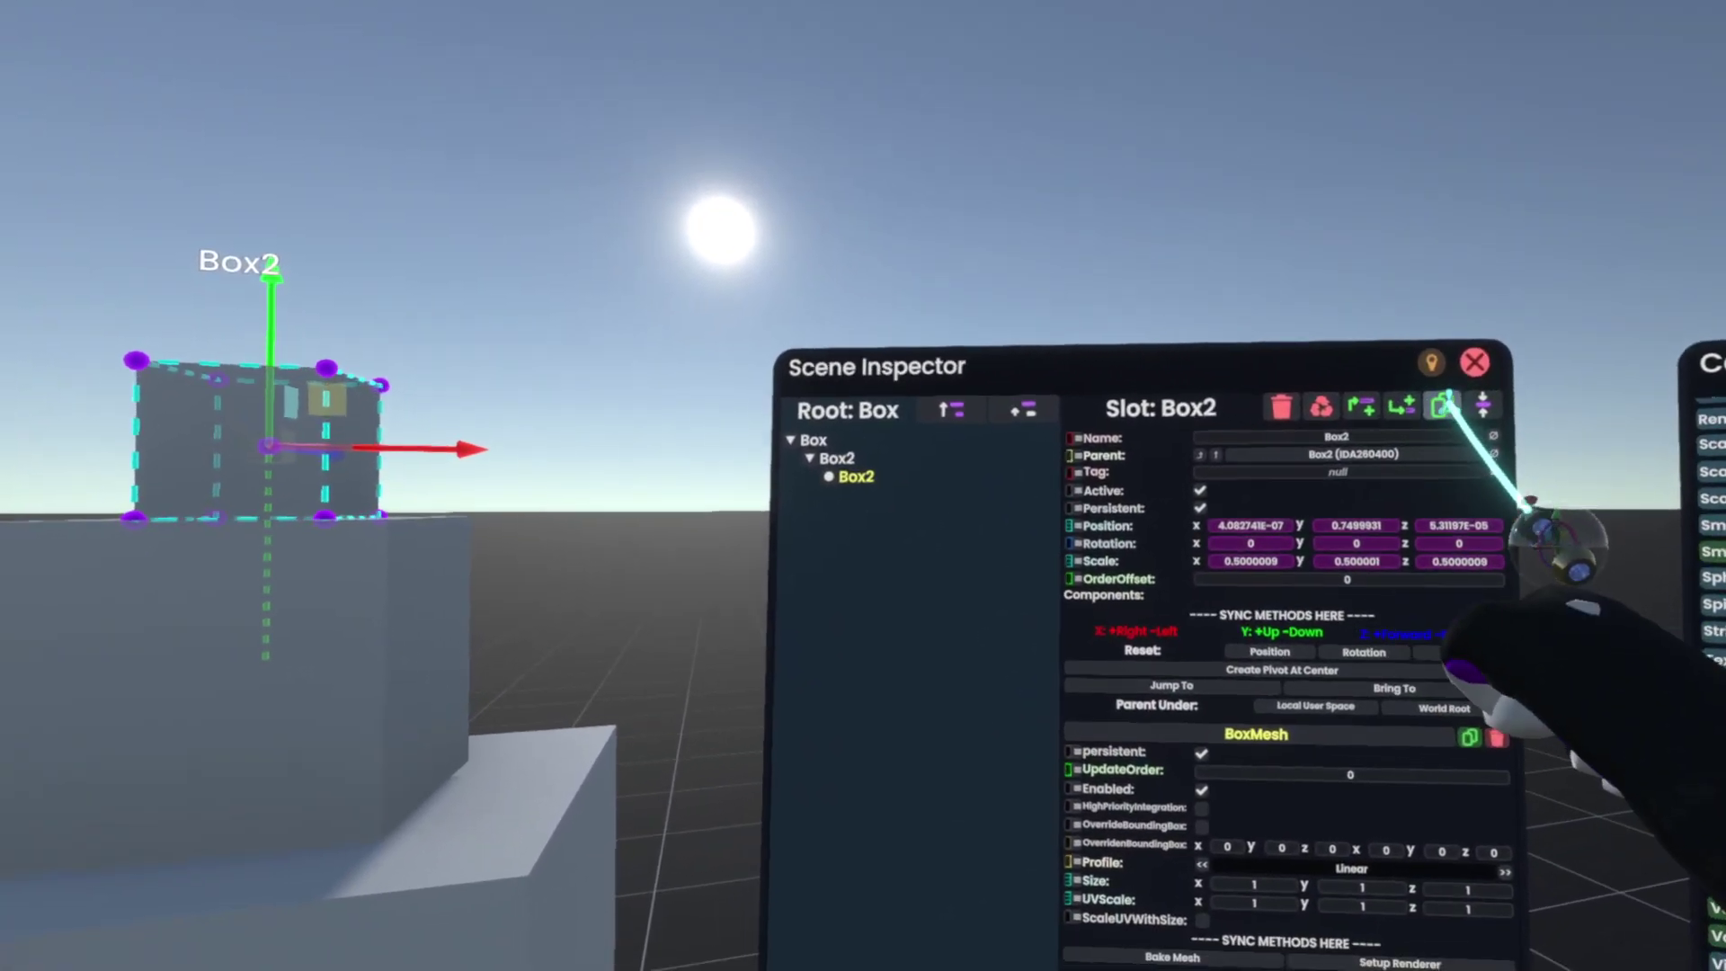
click(1684, 381)
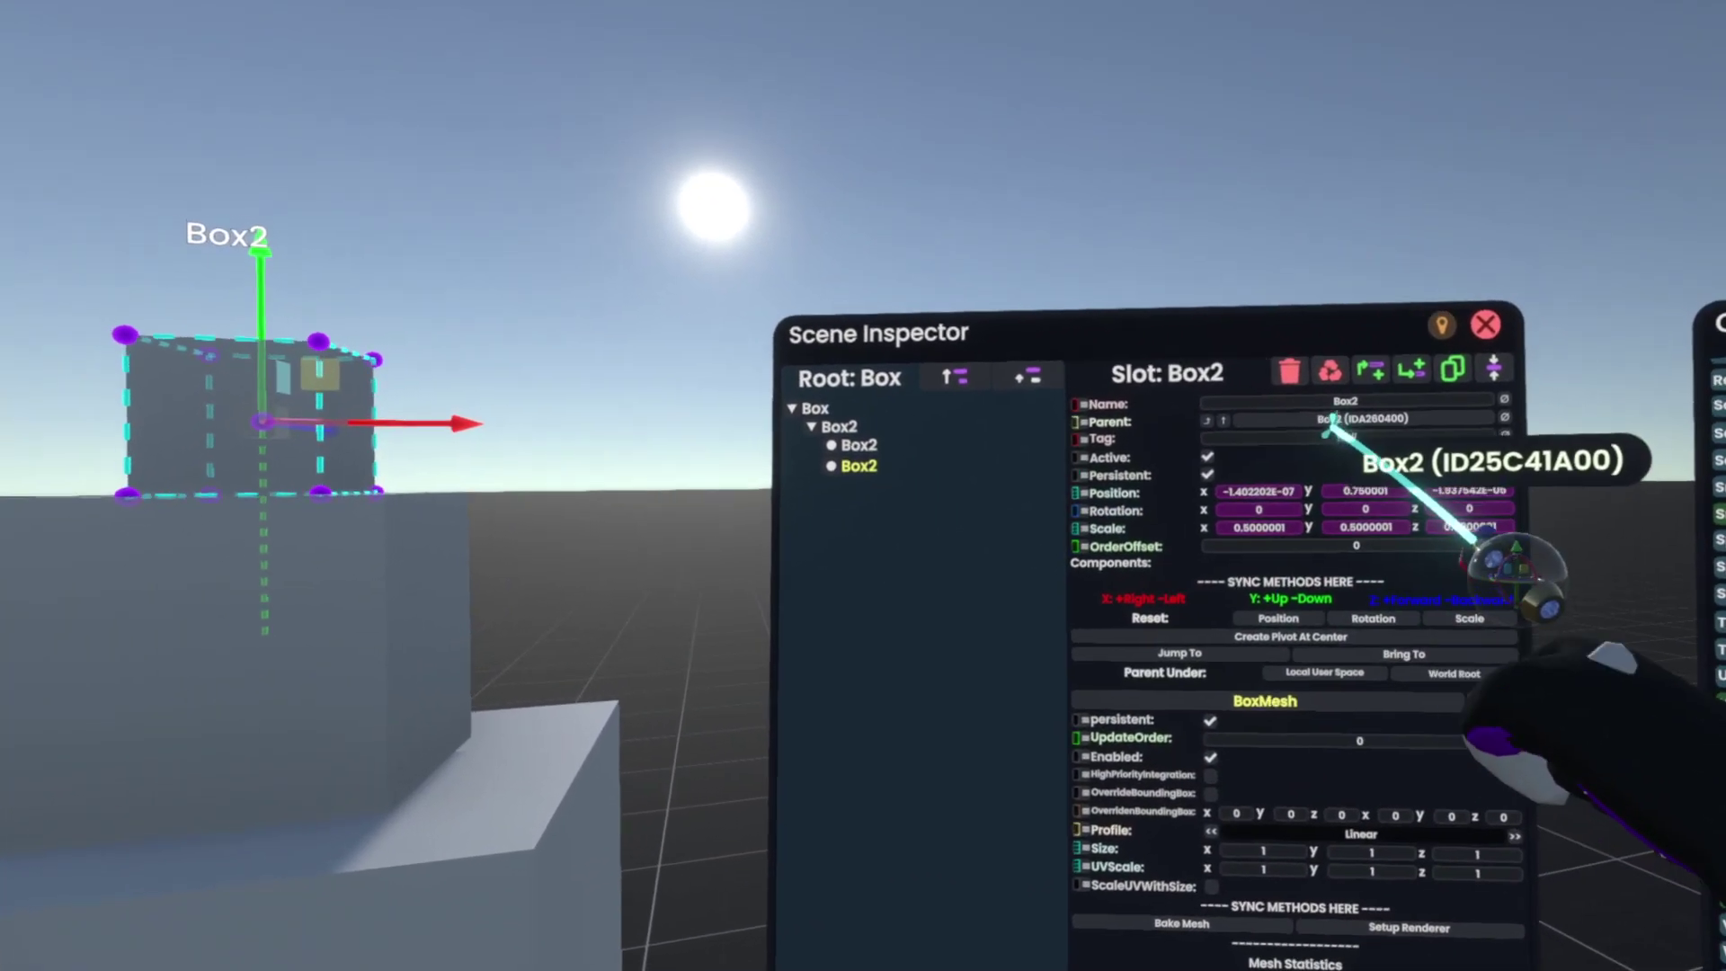
click(1358, 417)
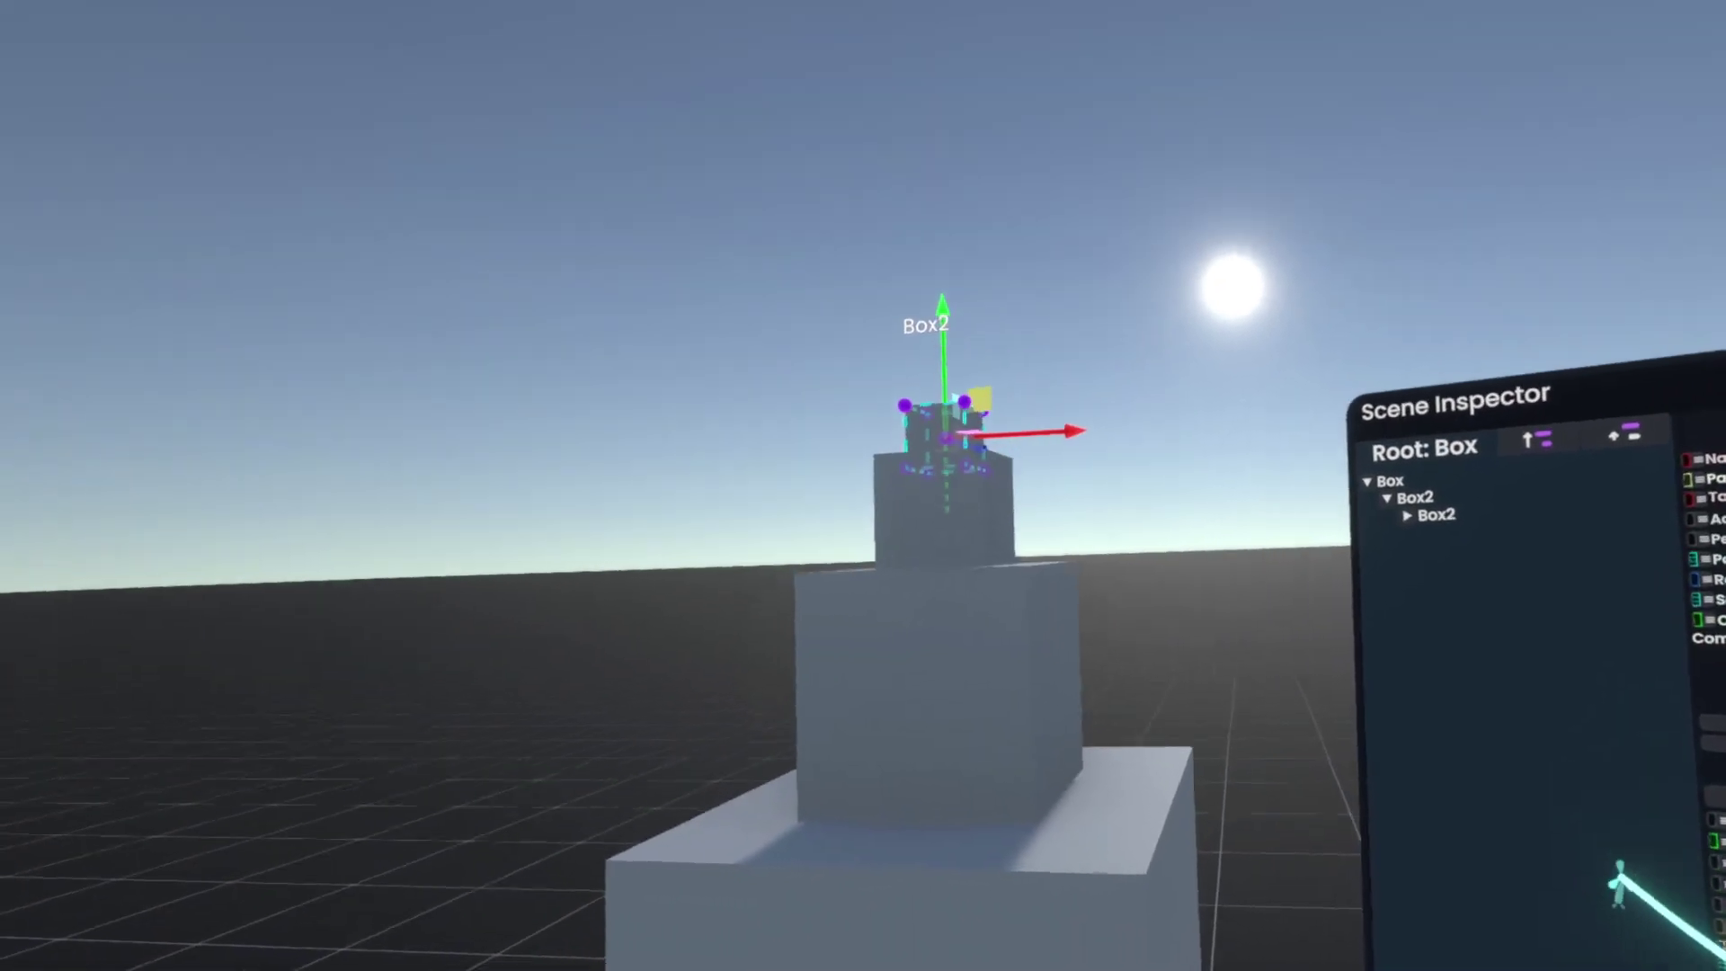
right_click(1425, 818)
click(1245, 872)
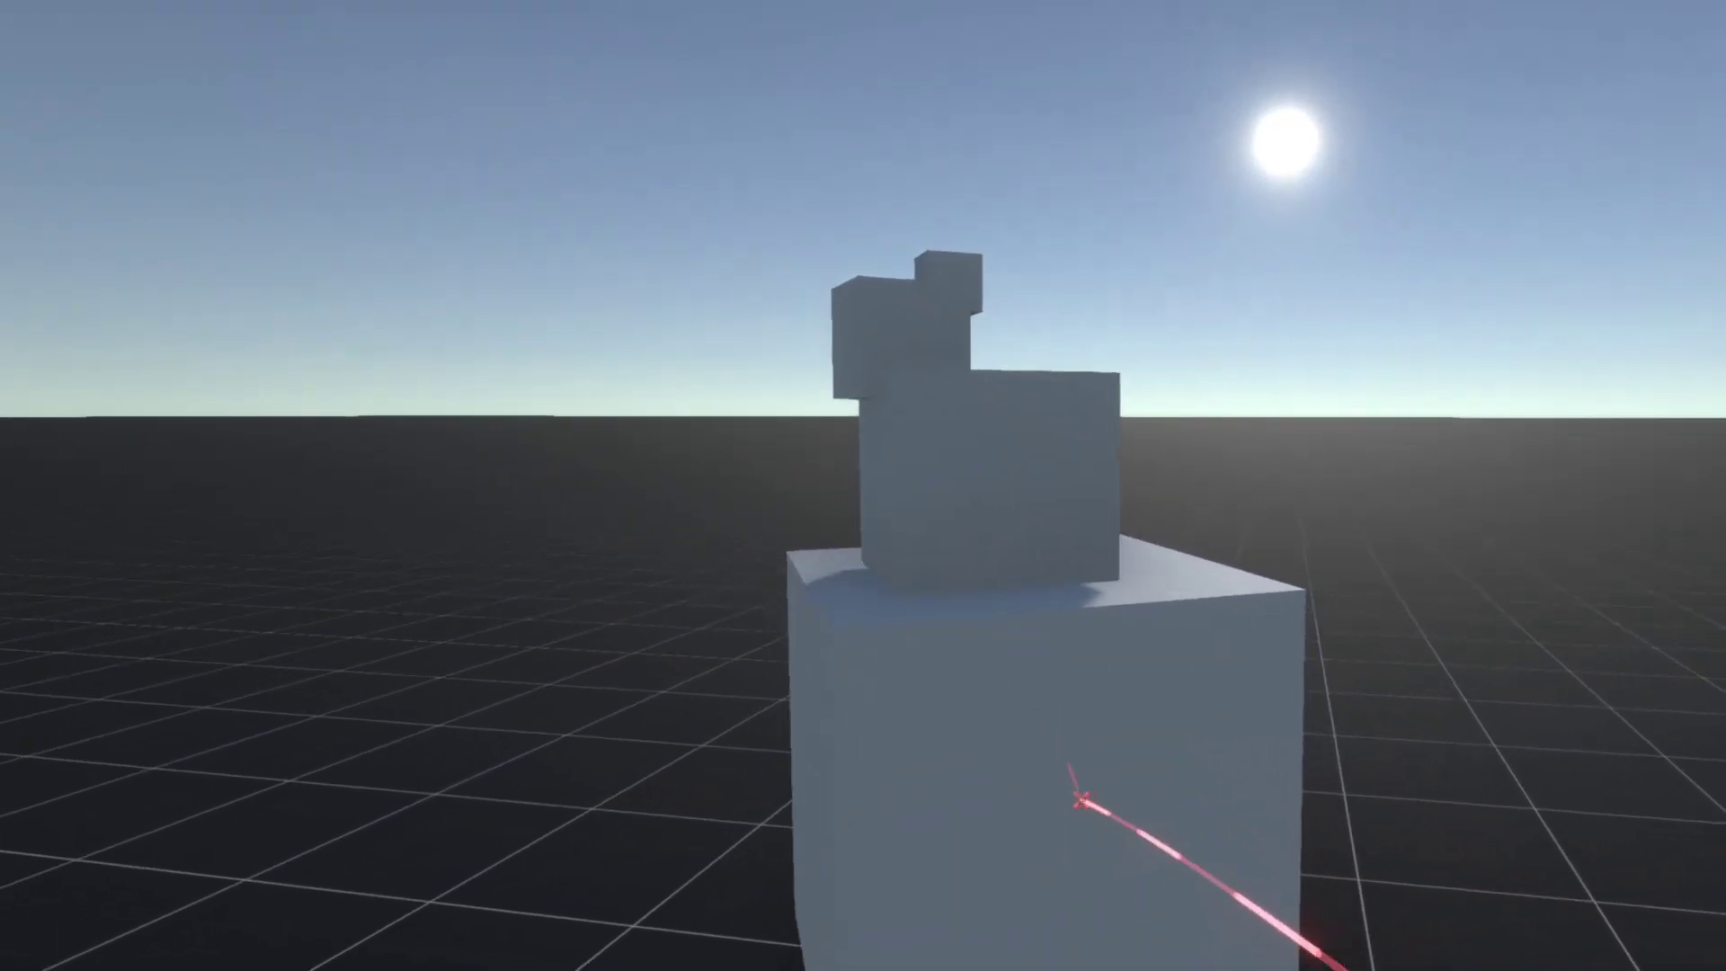
- Move the root box around repeatedly to test how the chain of nested Box2 copies follows it
drag(1081, 799, 920, 713)
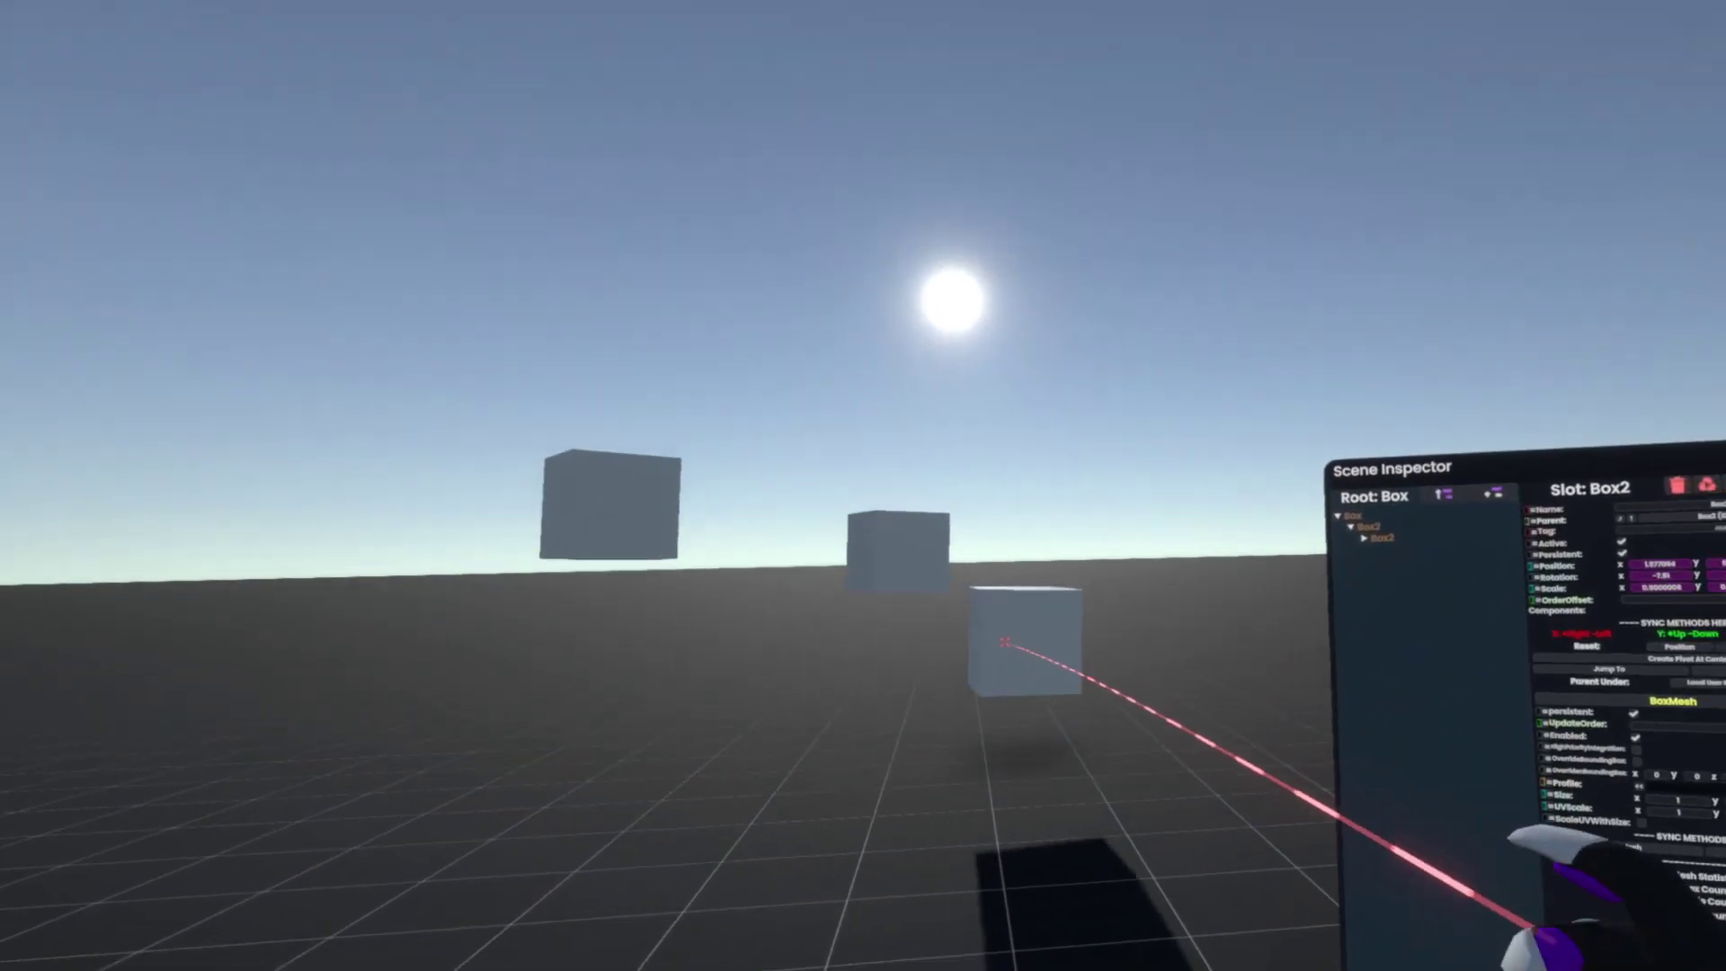
drag(1006, 643, 1128, 469)
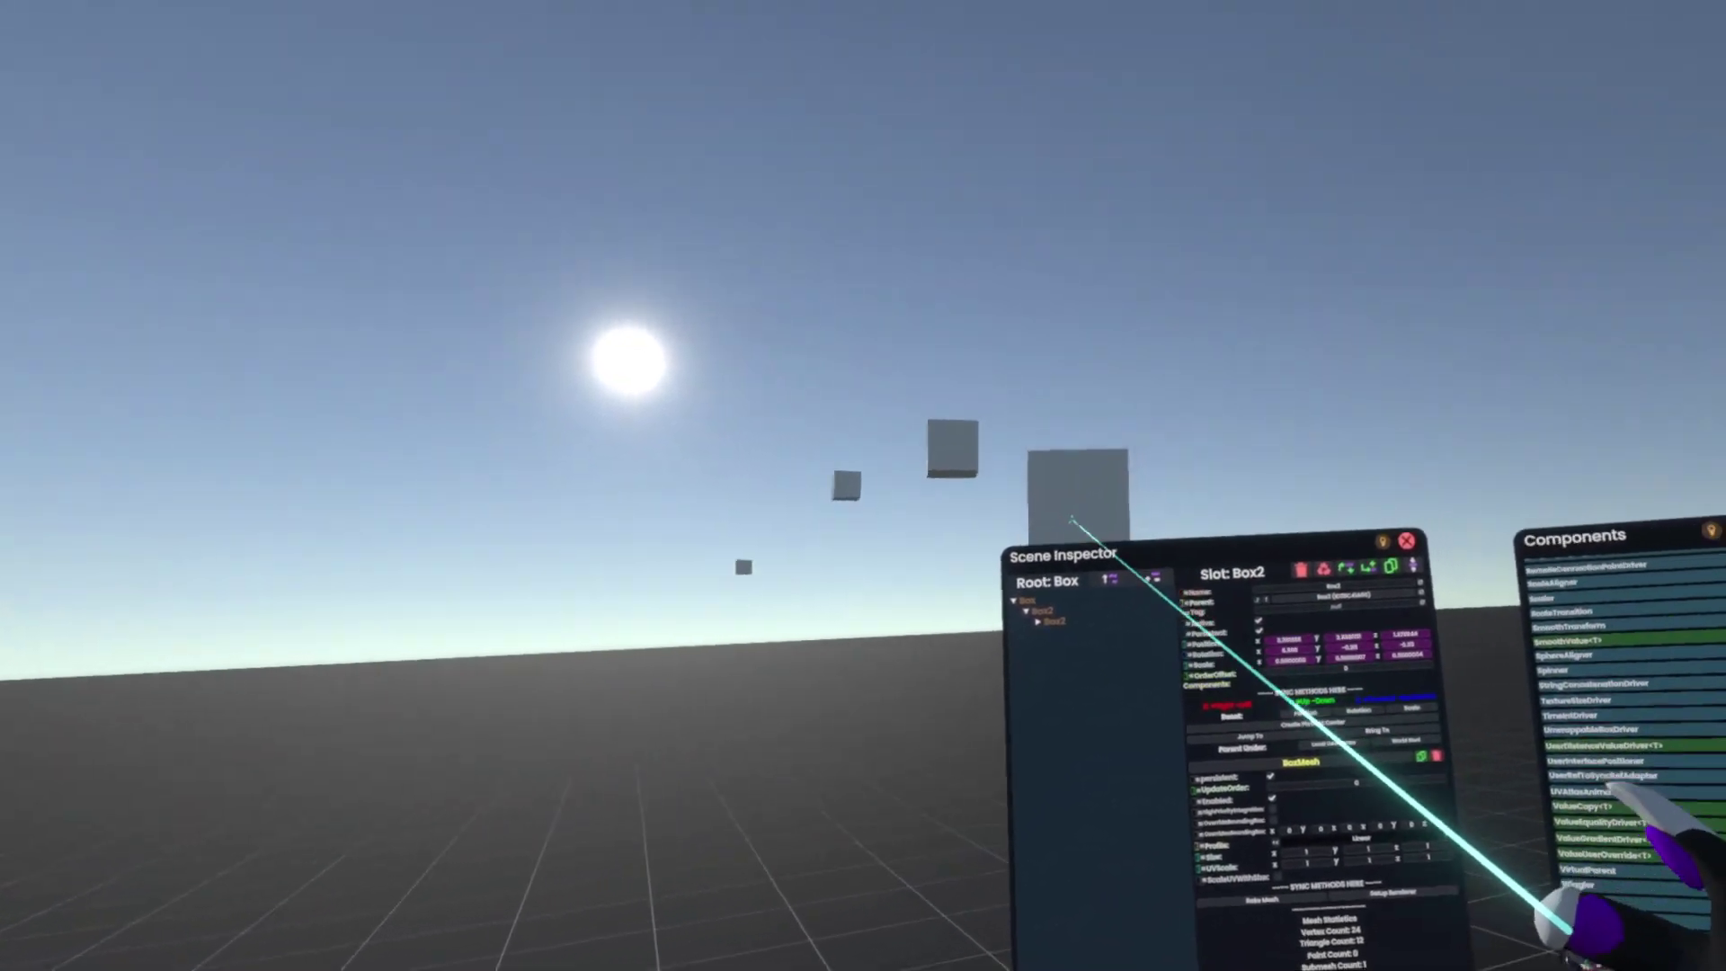
drag(1070, 526, 1164, 422)
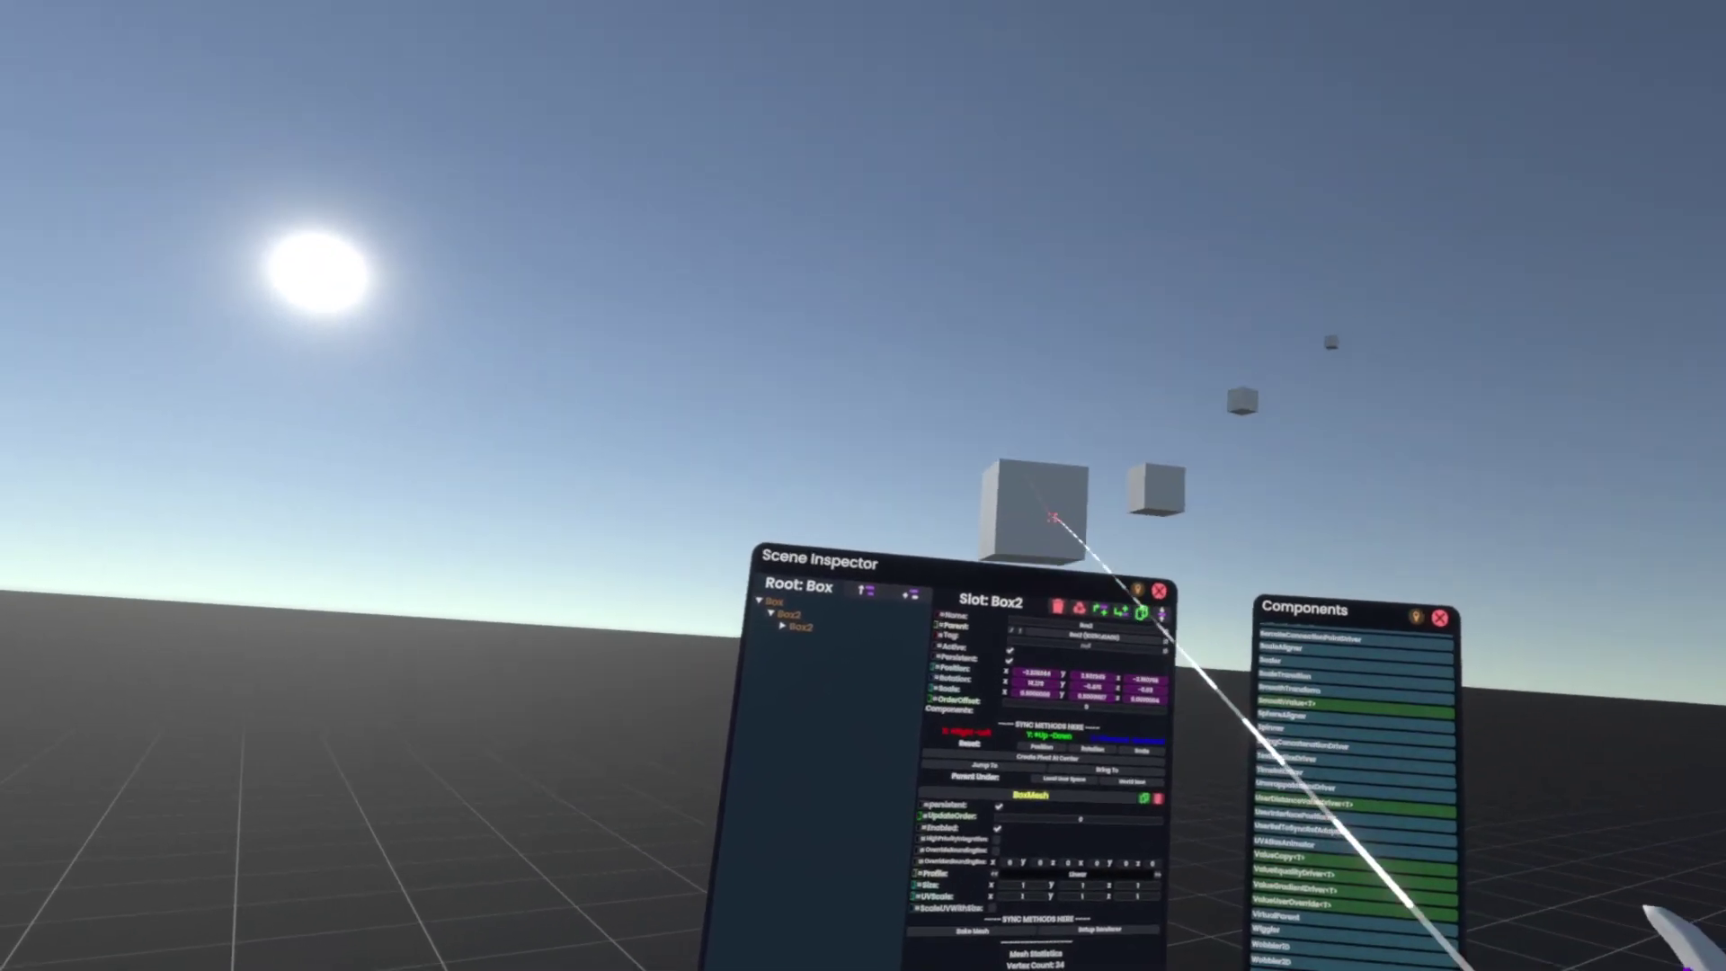
drag(1053, 517, 1098, 237)
drag(1070, 323, 1142, 611)
drag(1132, 454, 1132, 252)
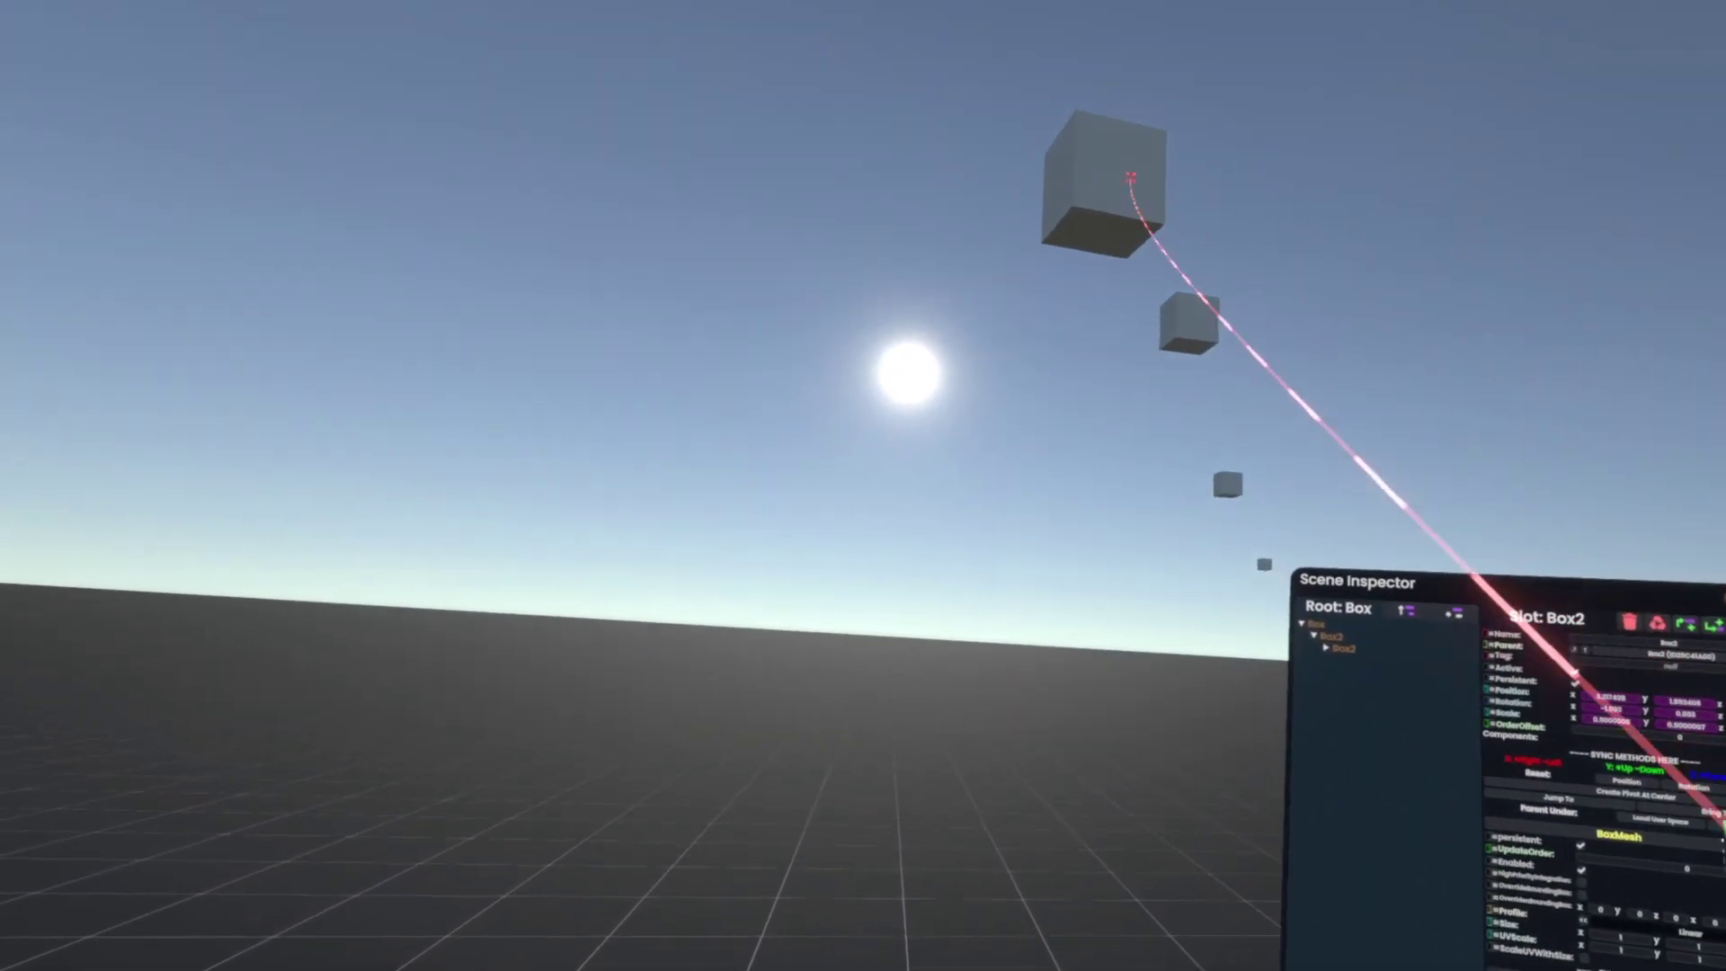
drag(1133, 189, 1285, 701)
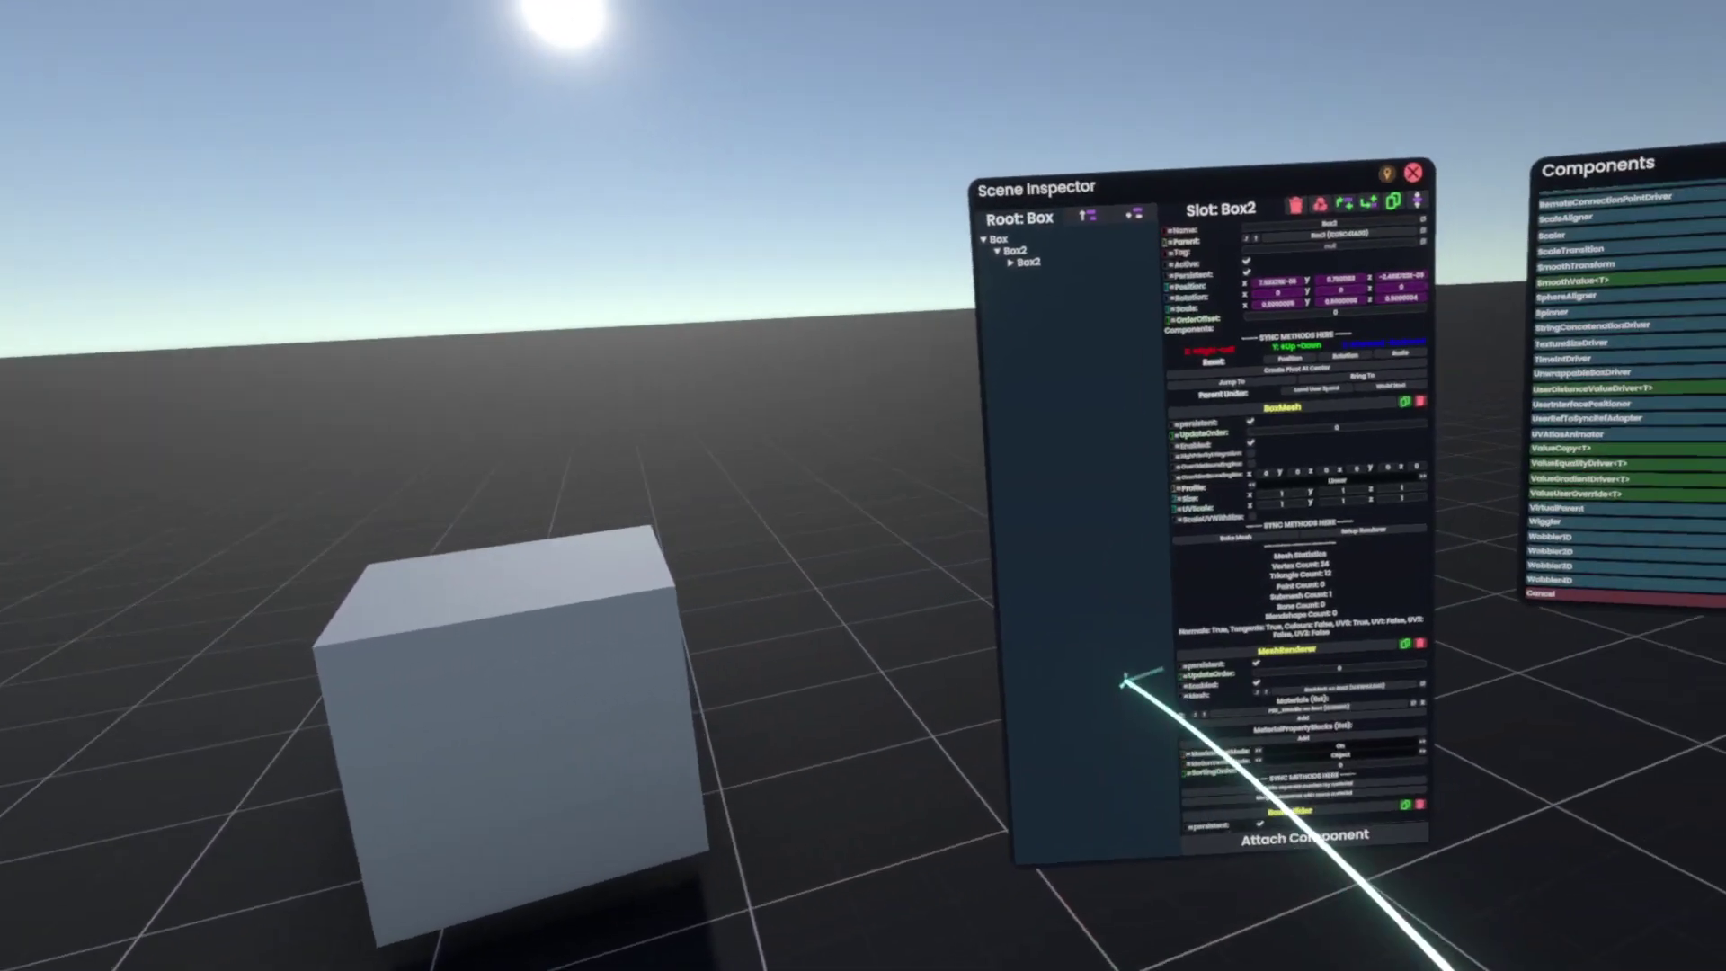
- Set the SmoothSpeed of the first Box2's SmoothTransform to 10 and move the root box to test it
scroll(1213, 598, down, 5)
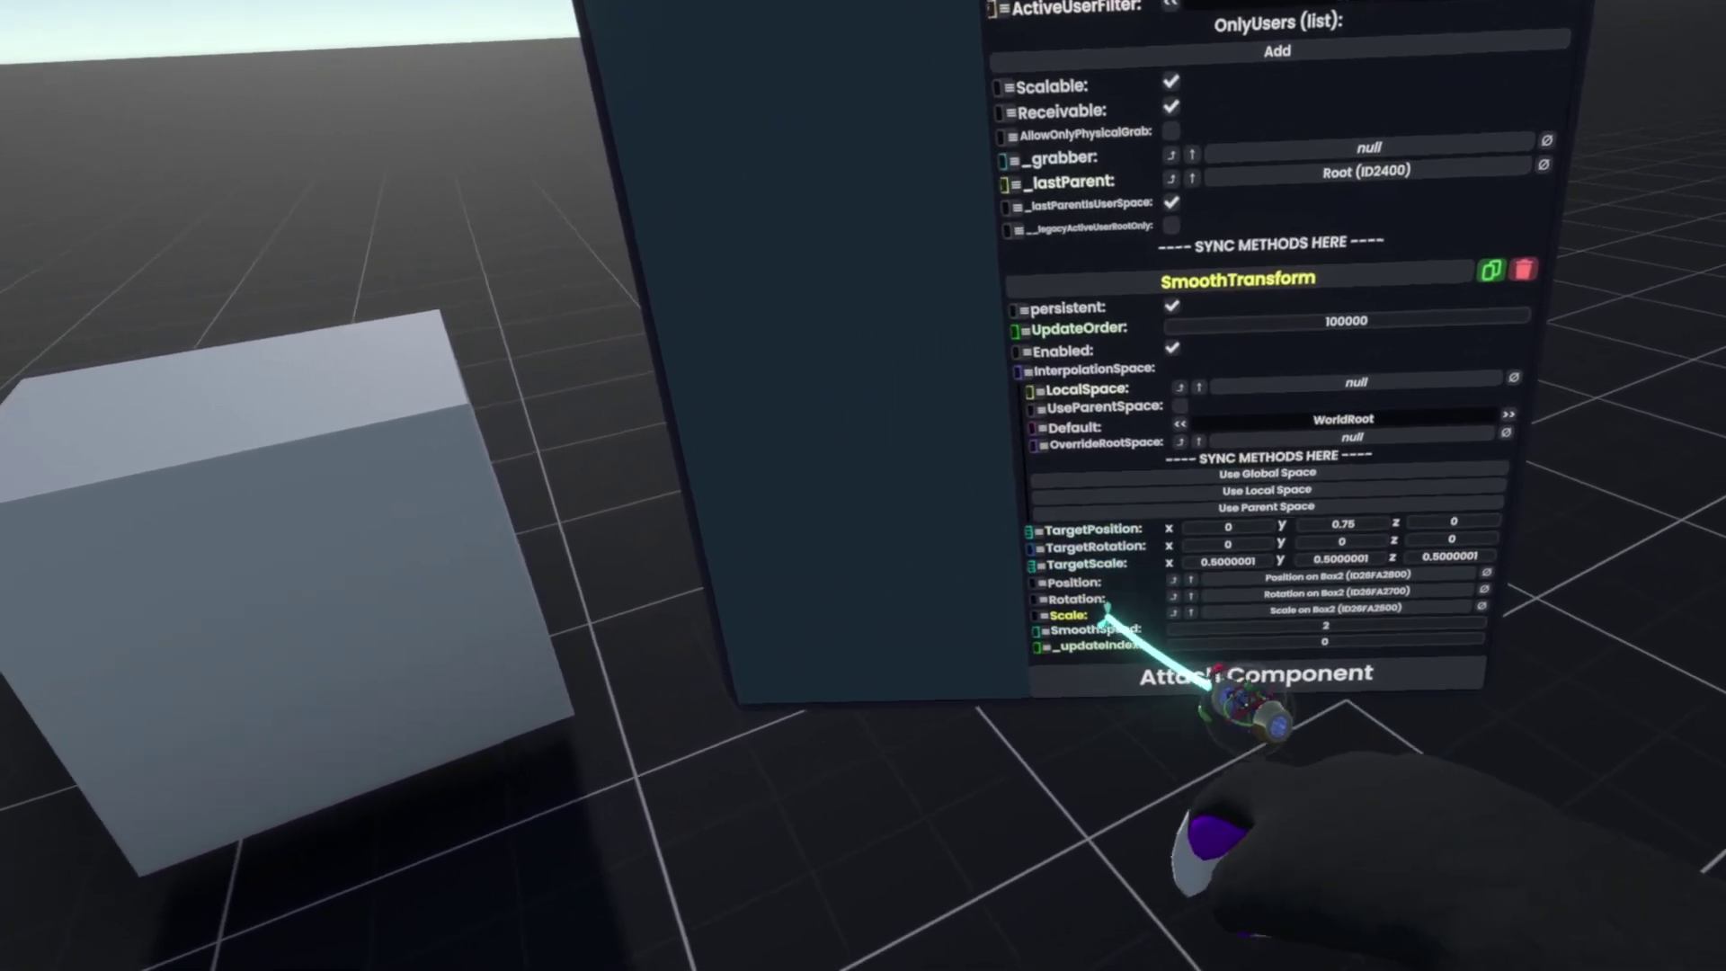
scroll(1218, 647, up, 5)
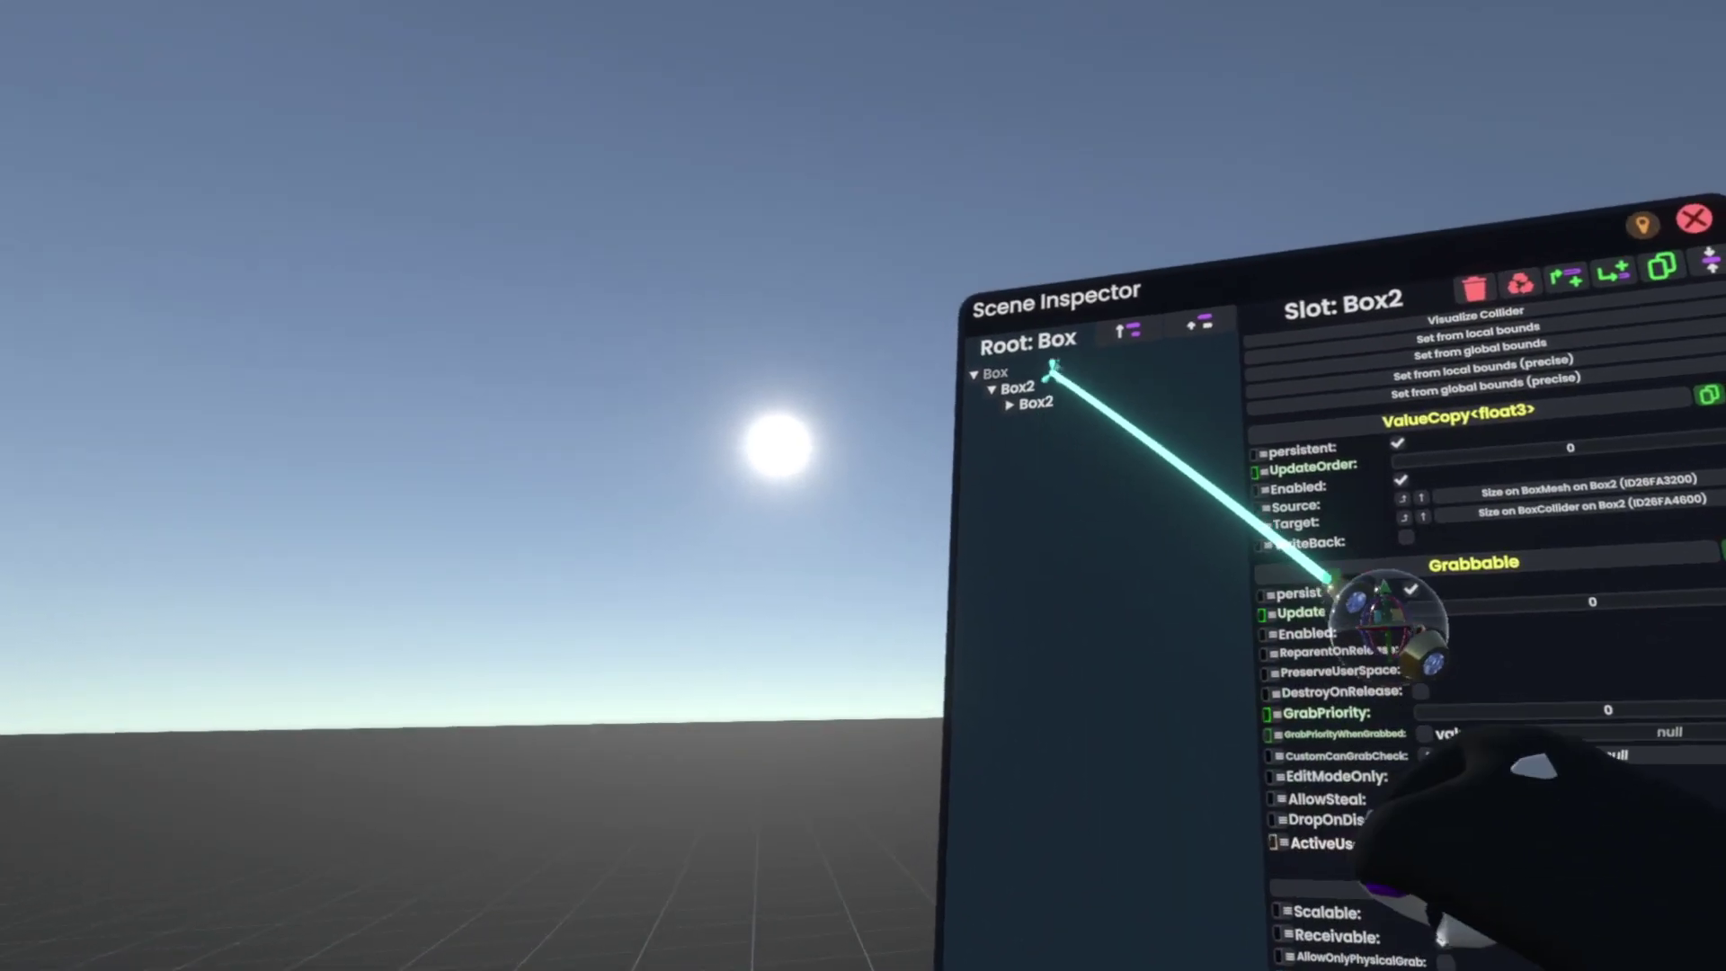
click(1056, 362)
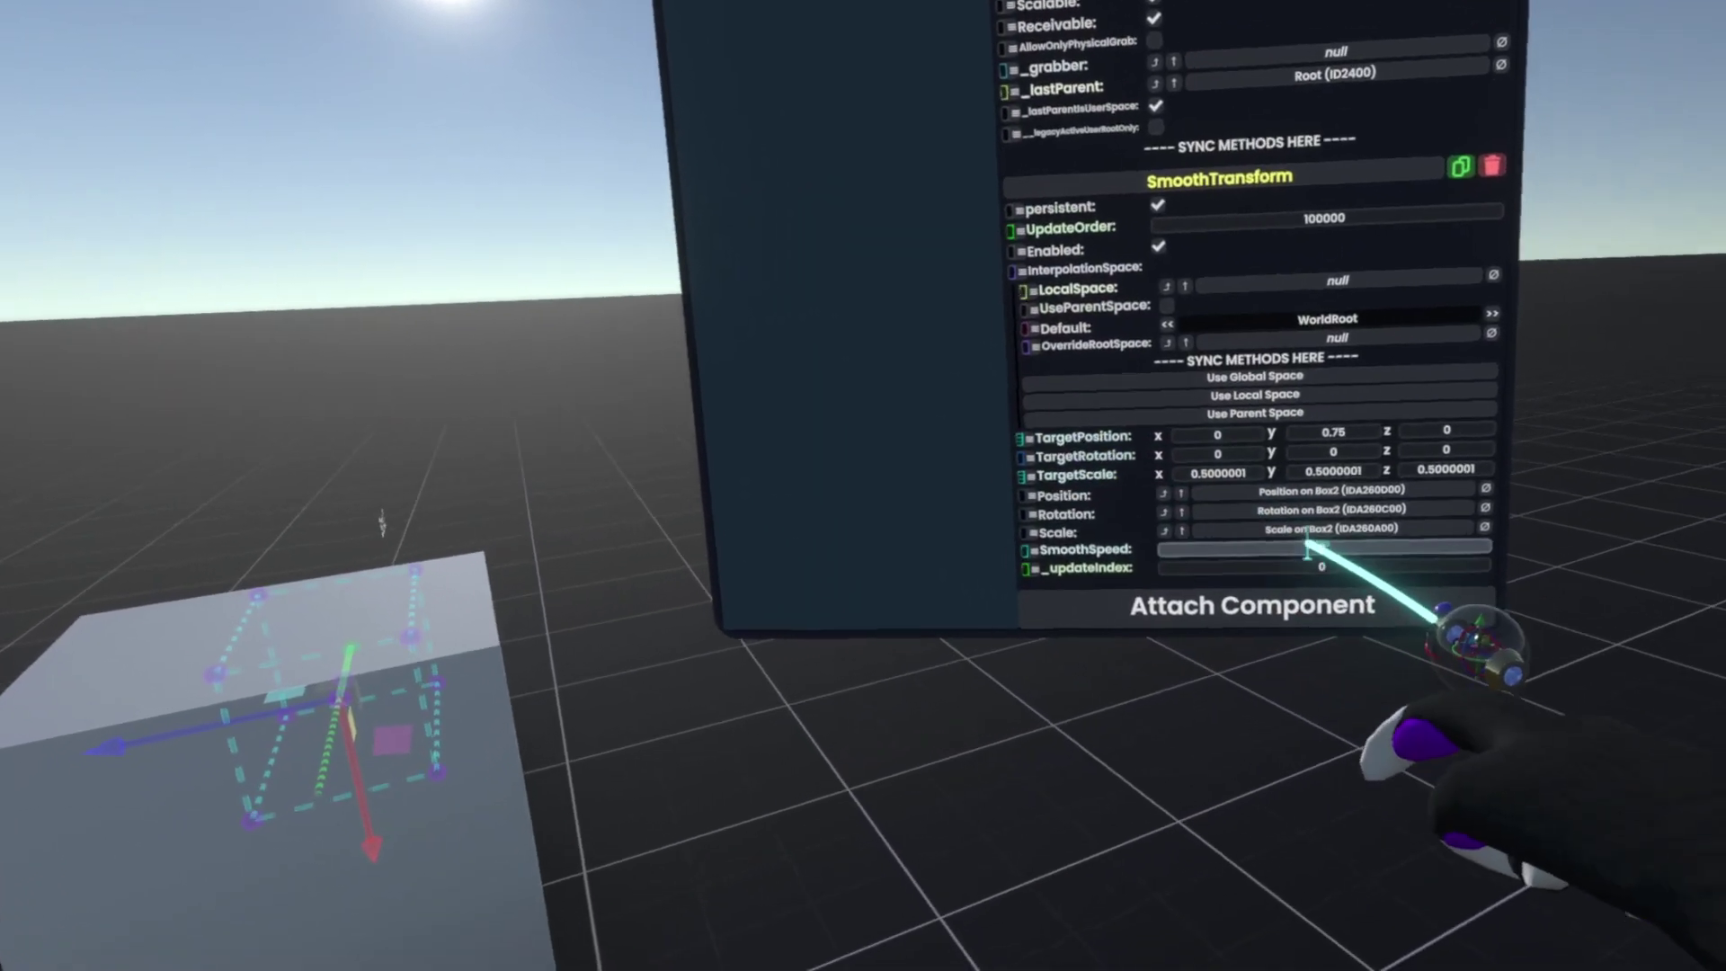
click(1323, 540)
key(BackSpace)
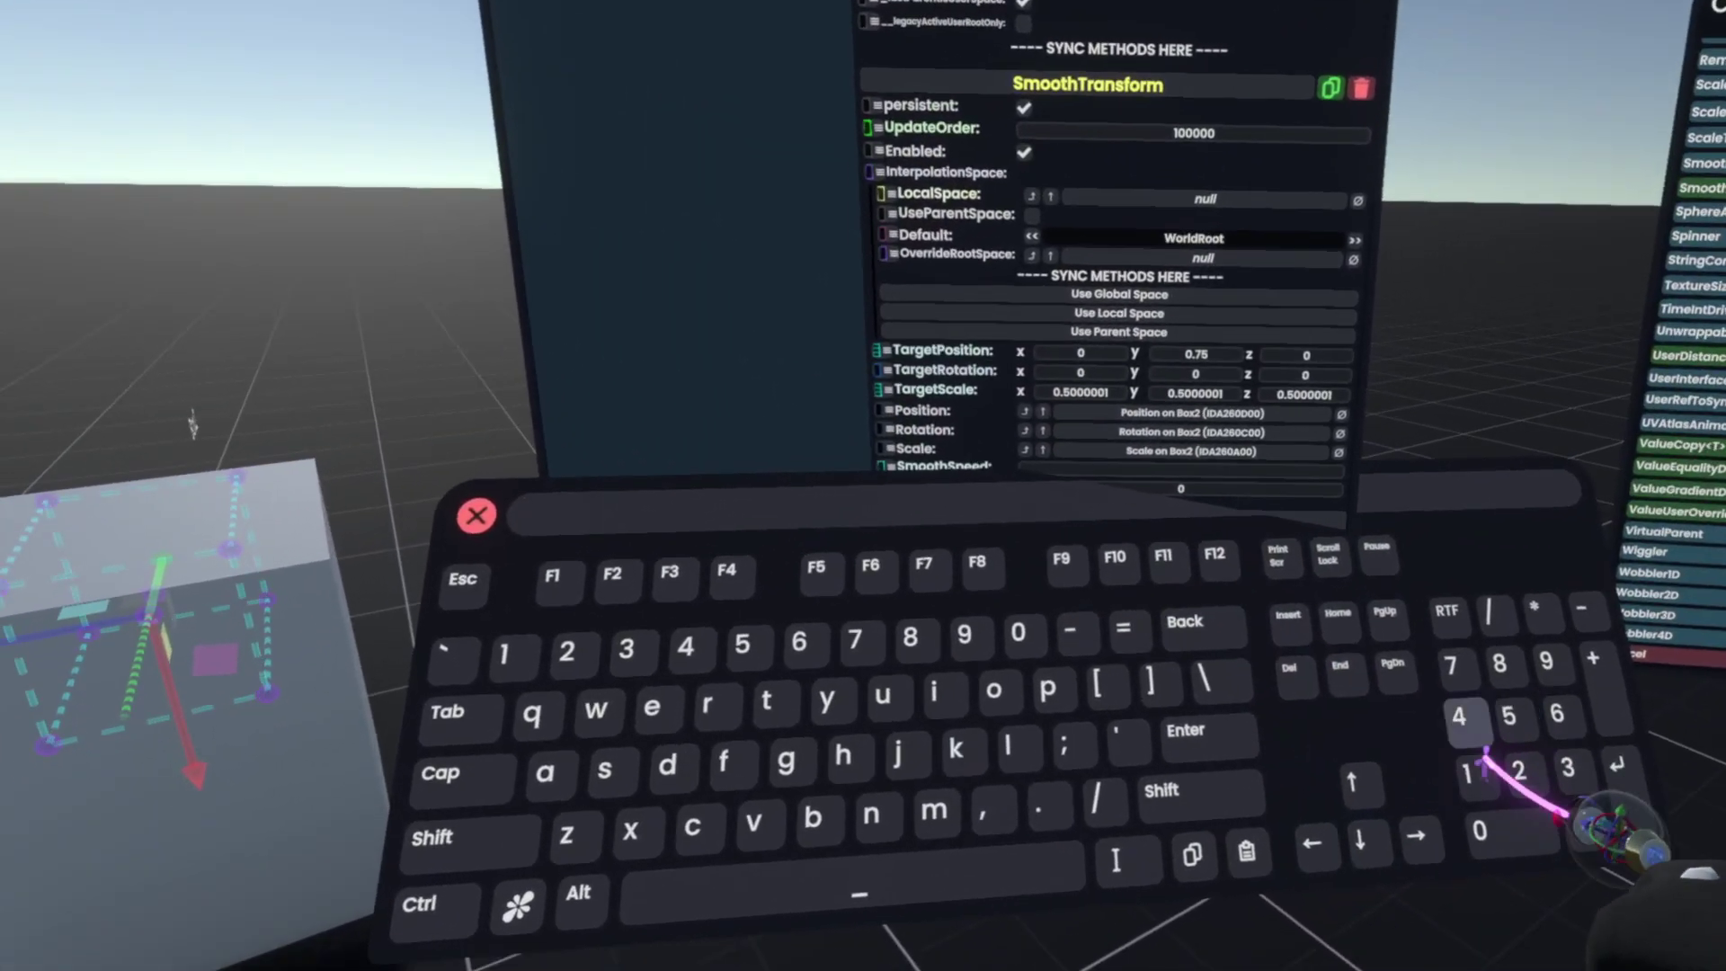
text(10)
key(Return)
drag(1016, 716, 580, 727)
drag(654, 809, 599, 183)
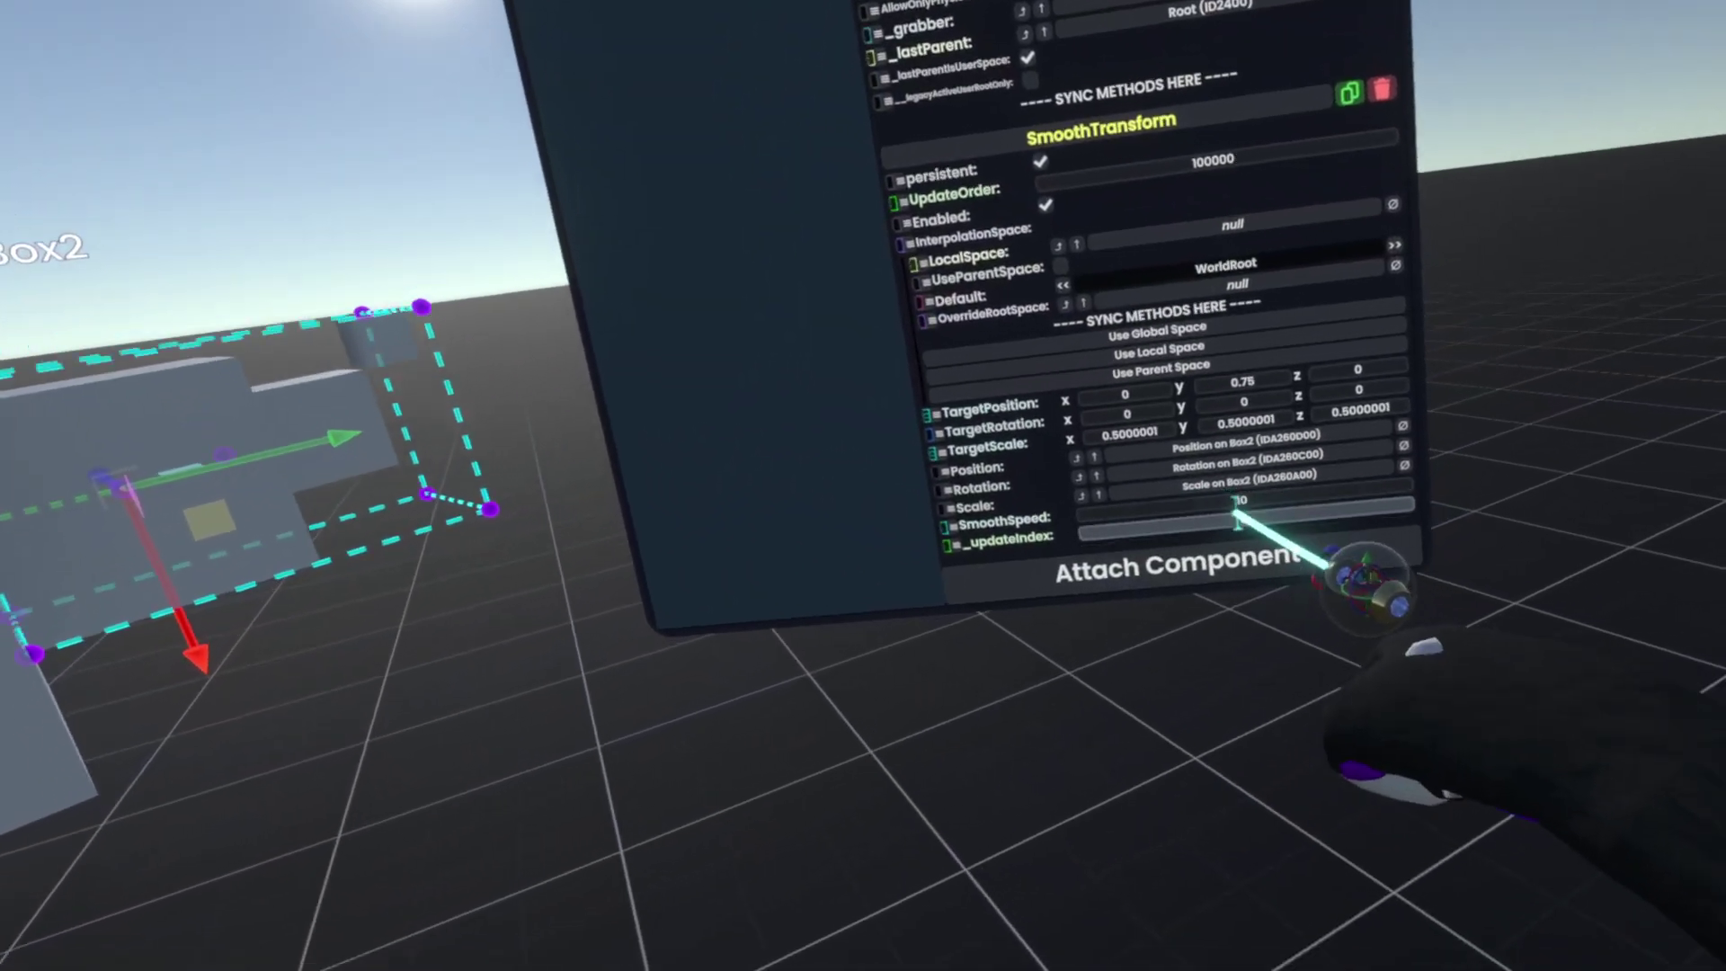
- Raise the first Box2's SmoothSpeed further above 10 and clear the current selection
click(1238, 513)
text(00)
key(Return)
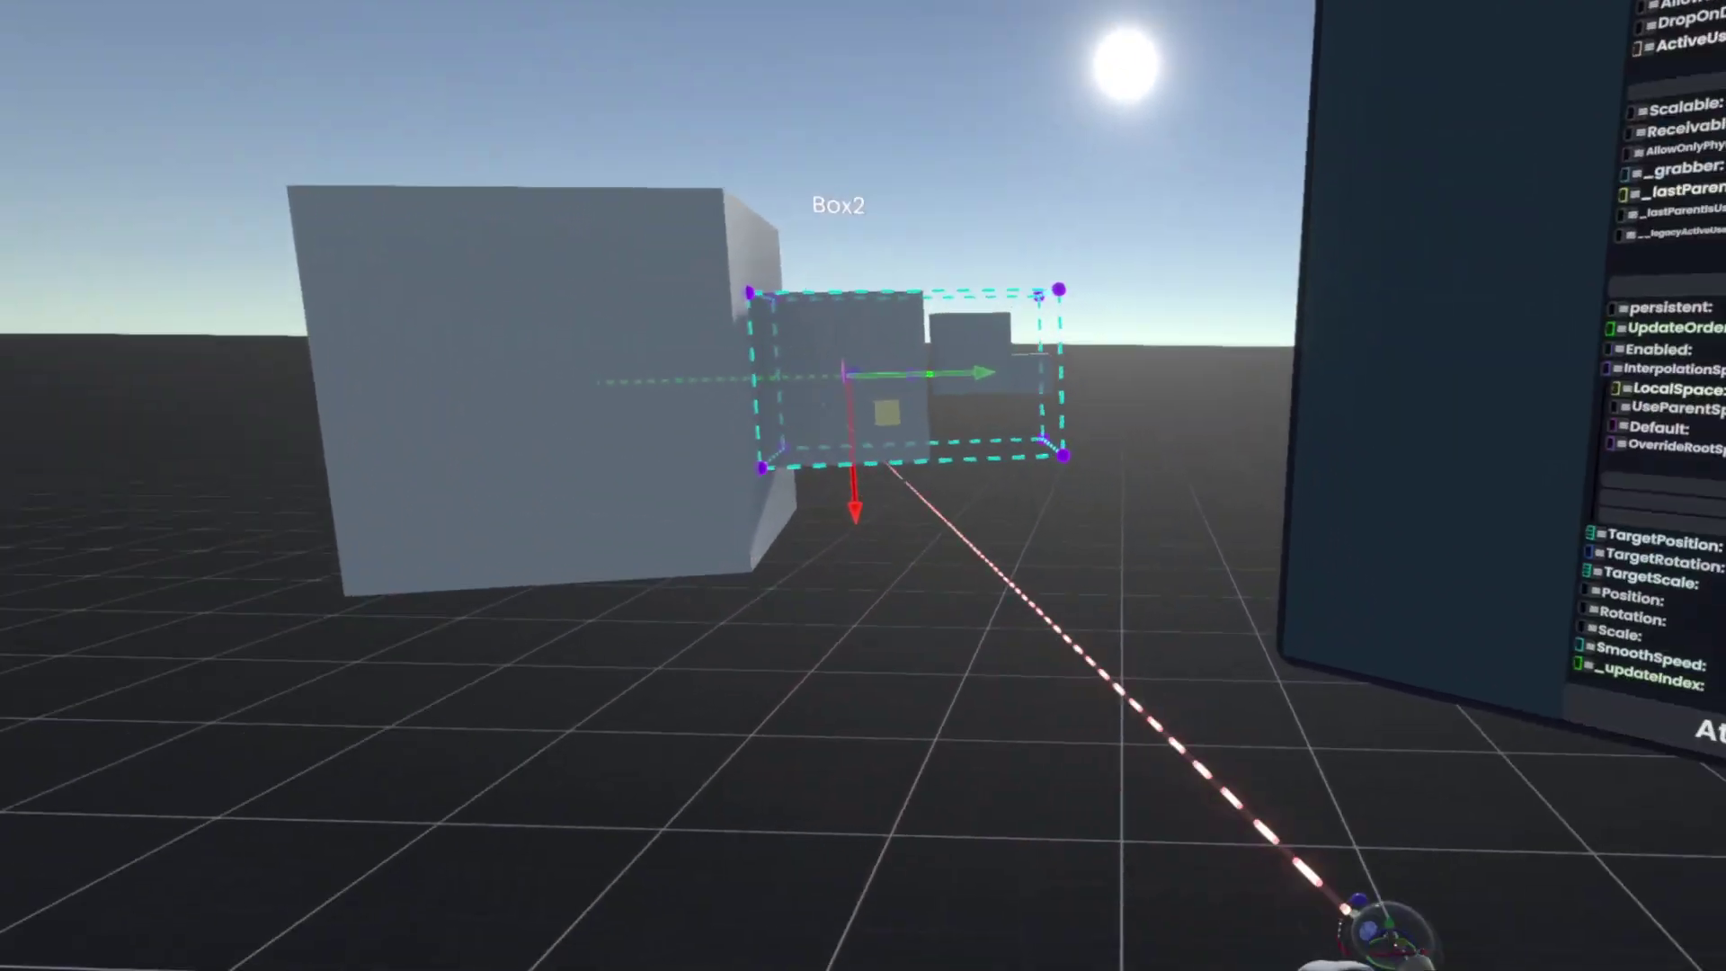
right_click(893, 465)
click(1236, 921)
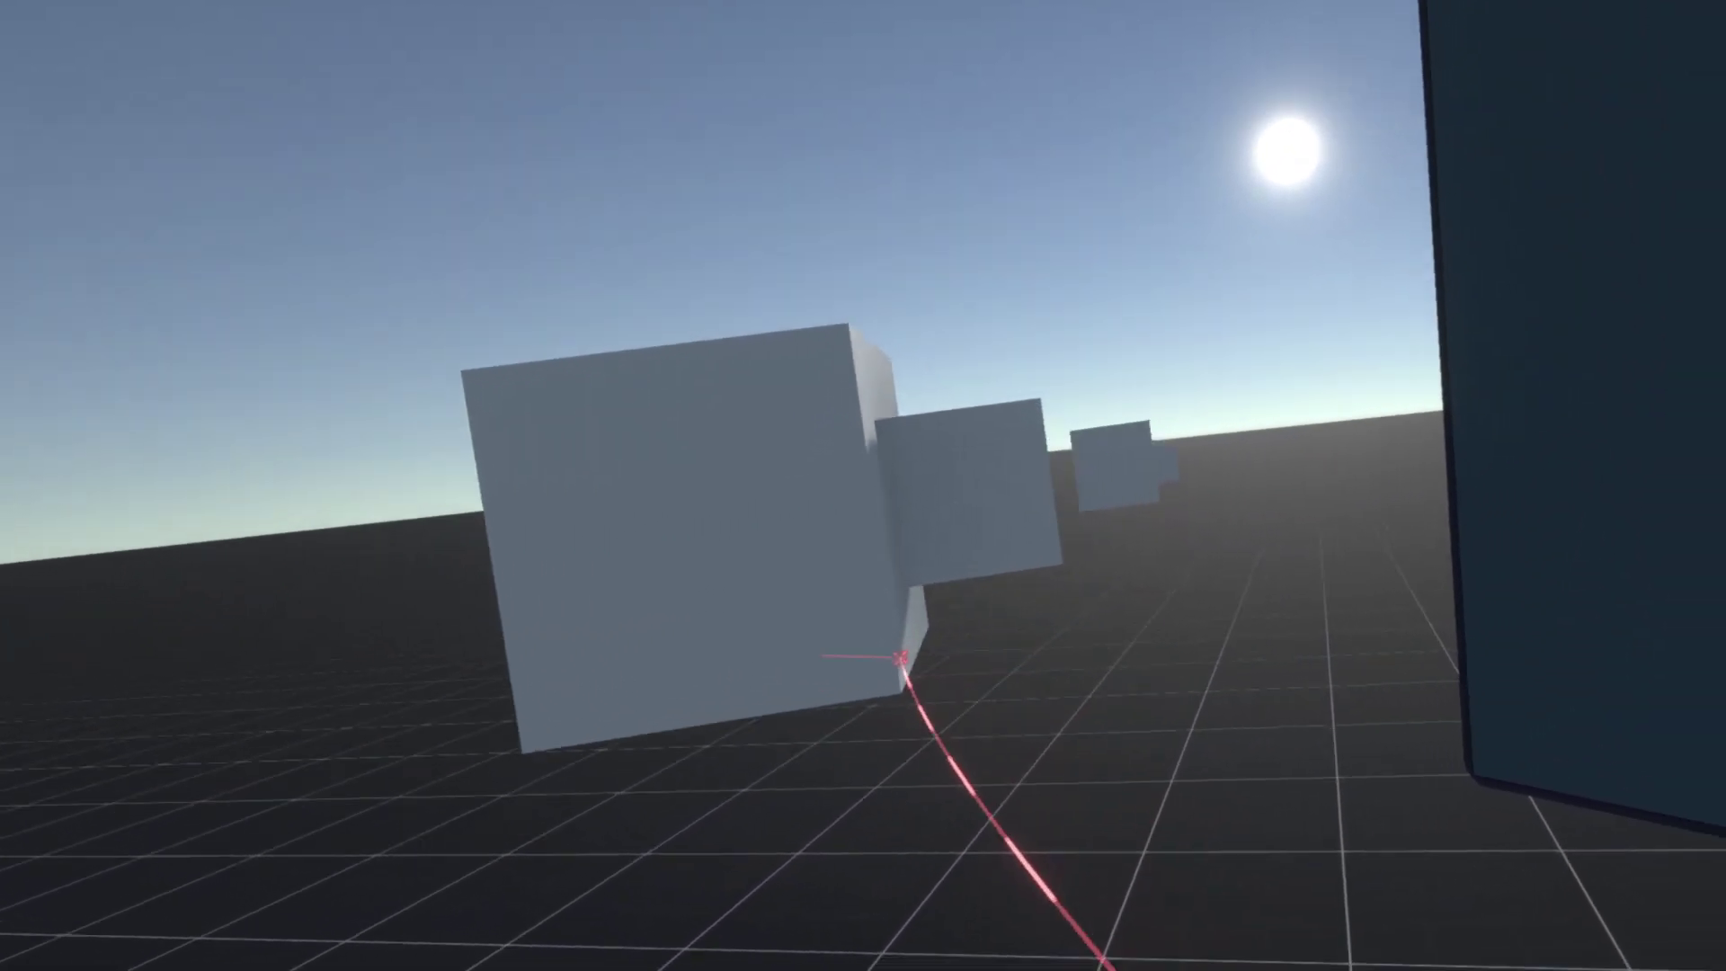
right_click(1187, 849)
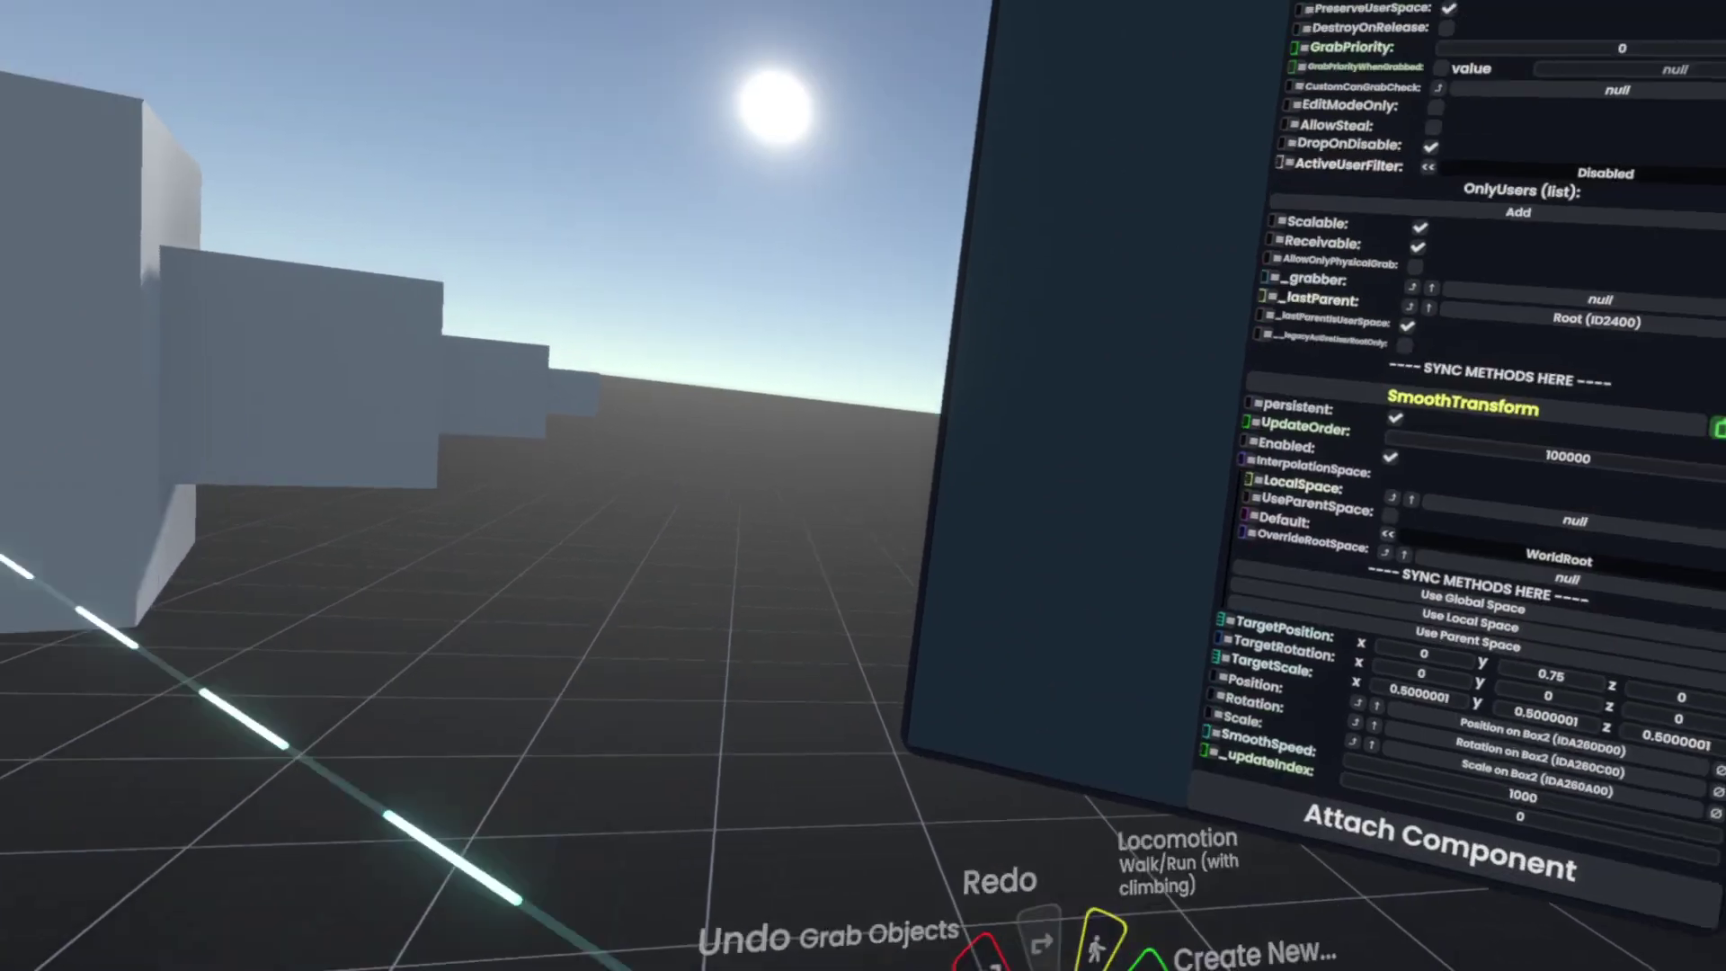
click(1034, 643)
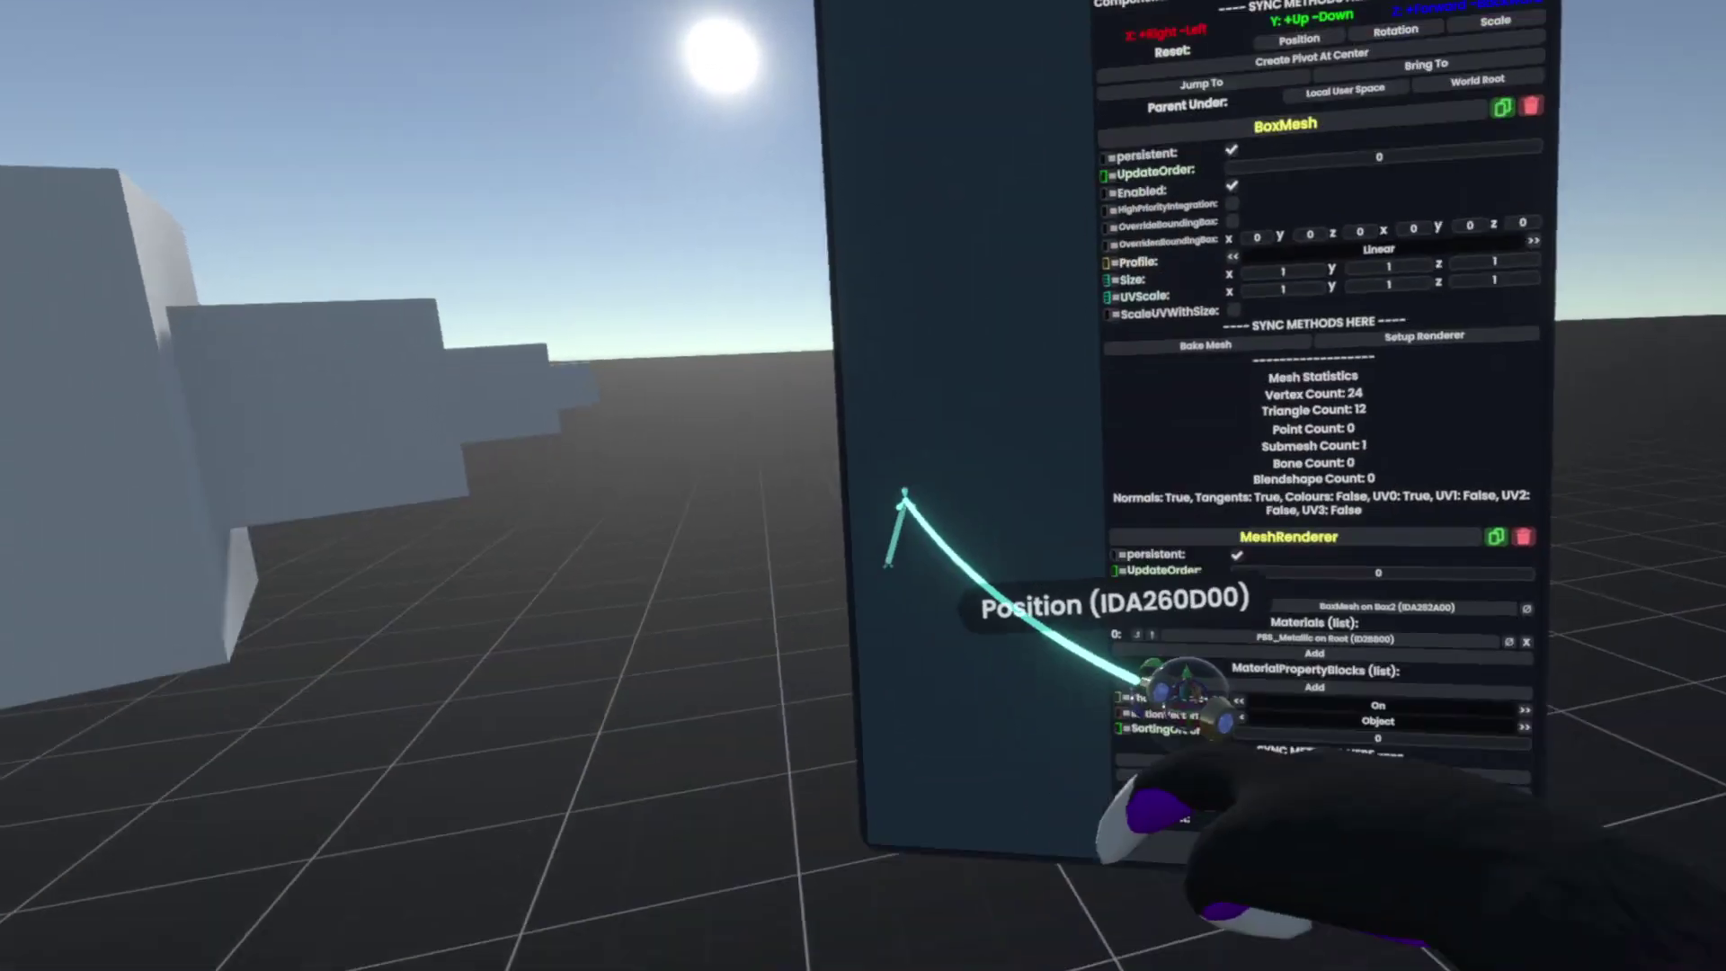
right_click(1232, 575)
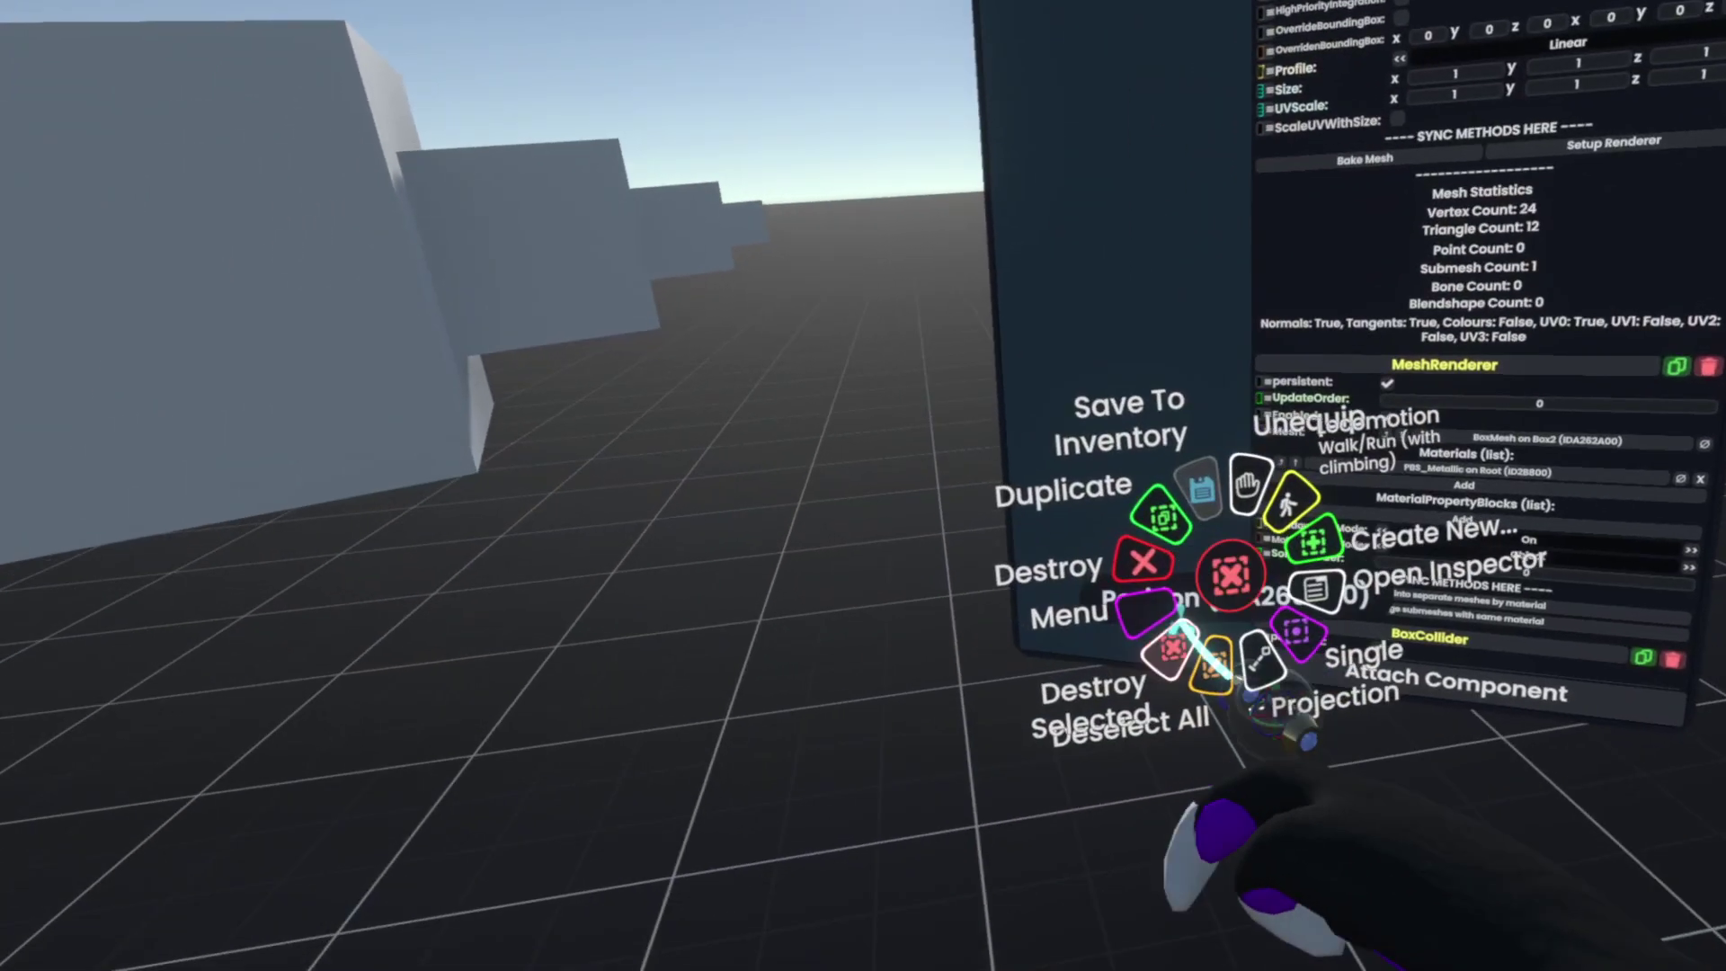
click(1123, 663)
- Spawn the ProtoFlux tool from the Tools folder of the Resonite Essentials inventory and equip it
key(Escape)
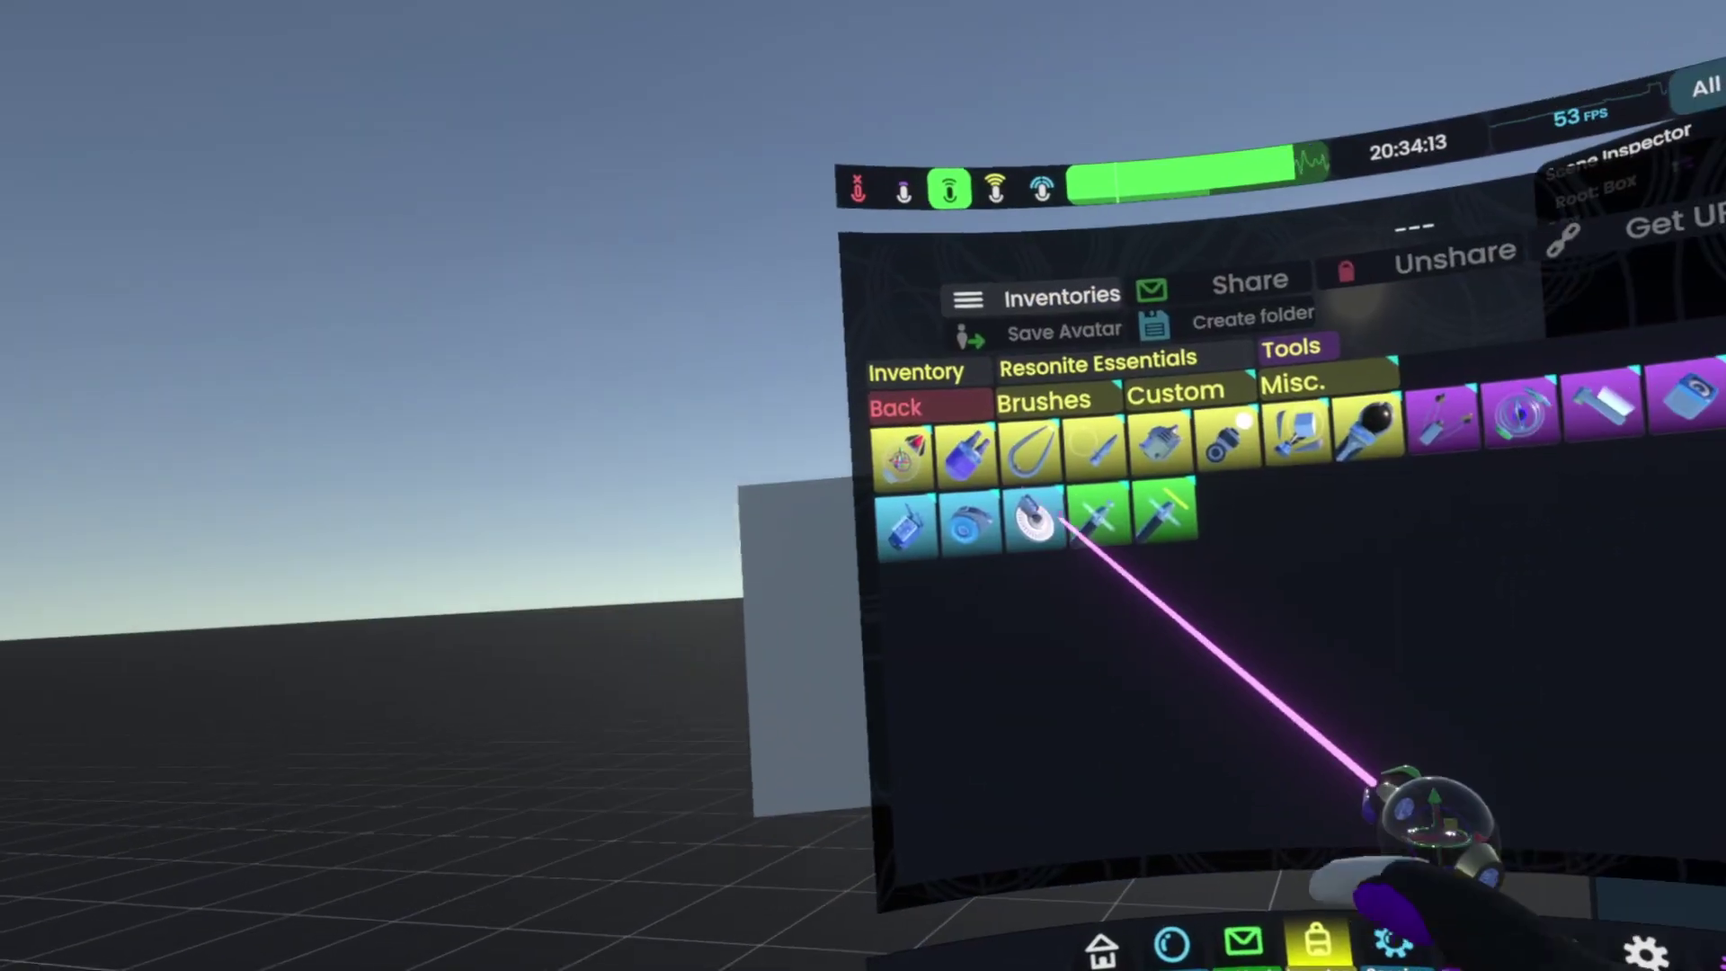
double_click(953, 431)
key(Escape)
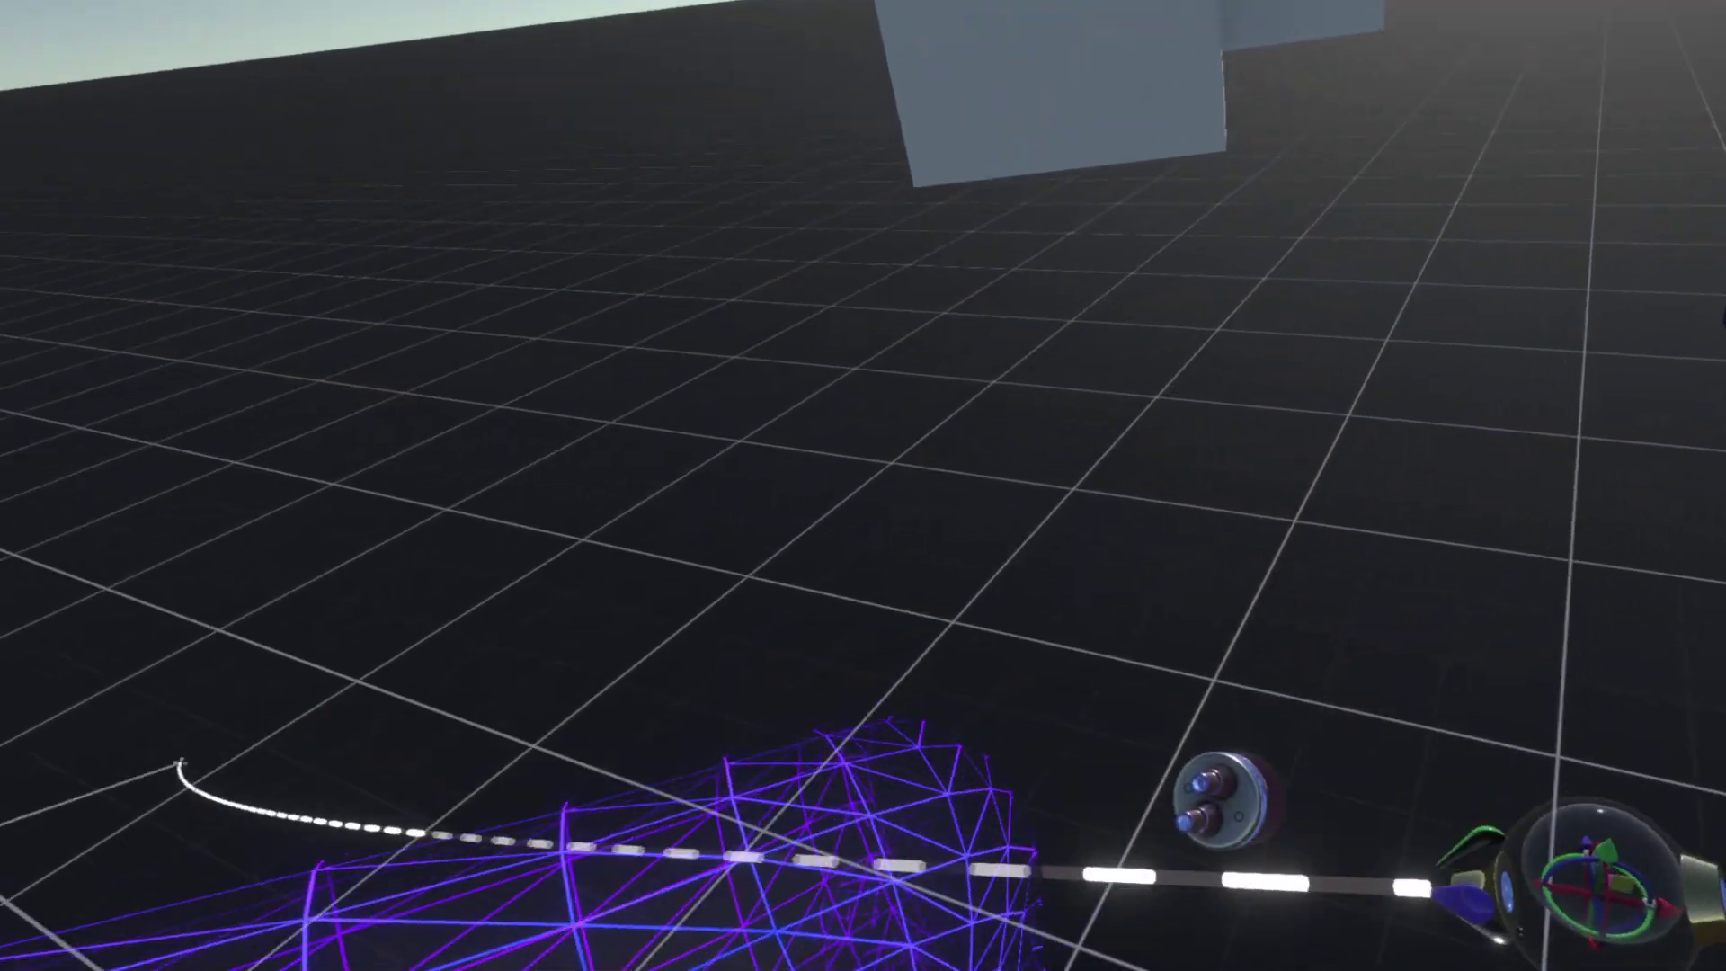
right_click(1211, 666)
click(1107, 672)
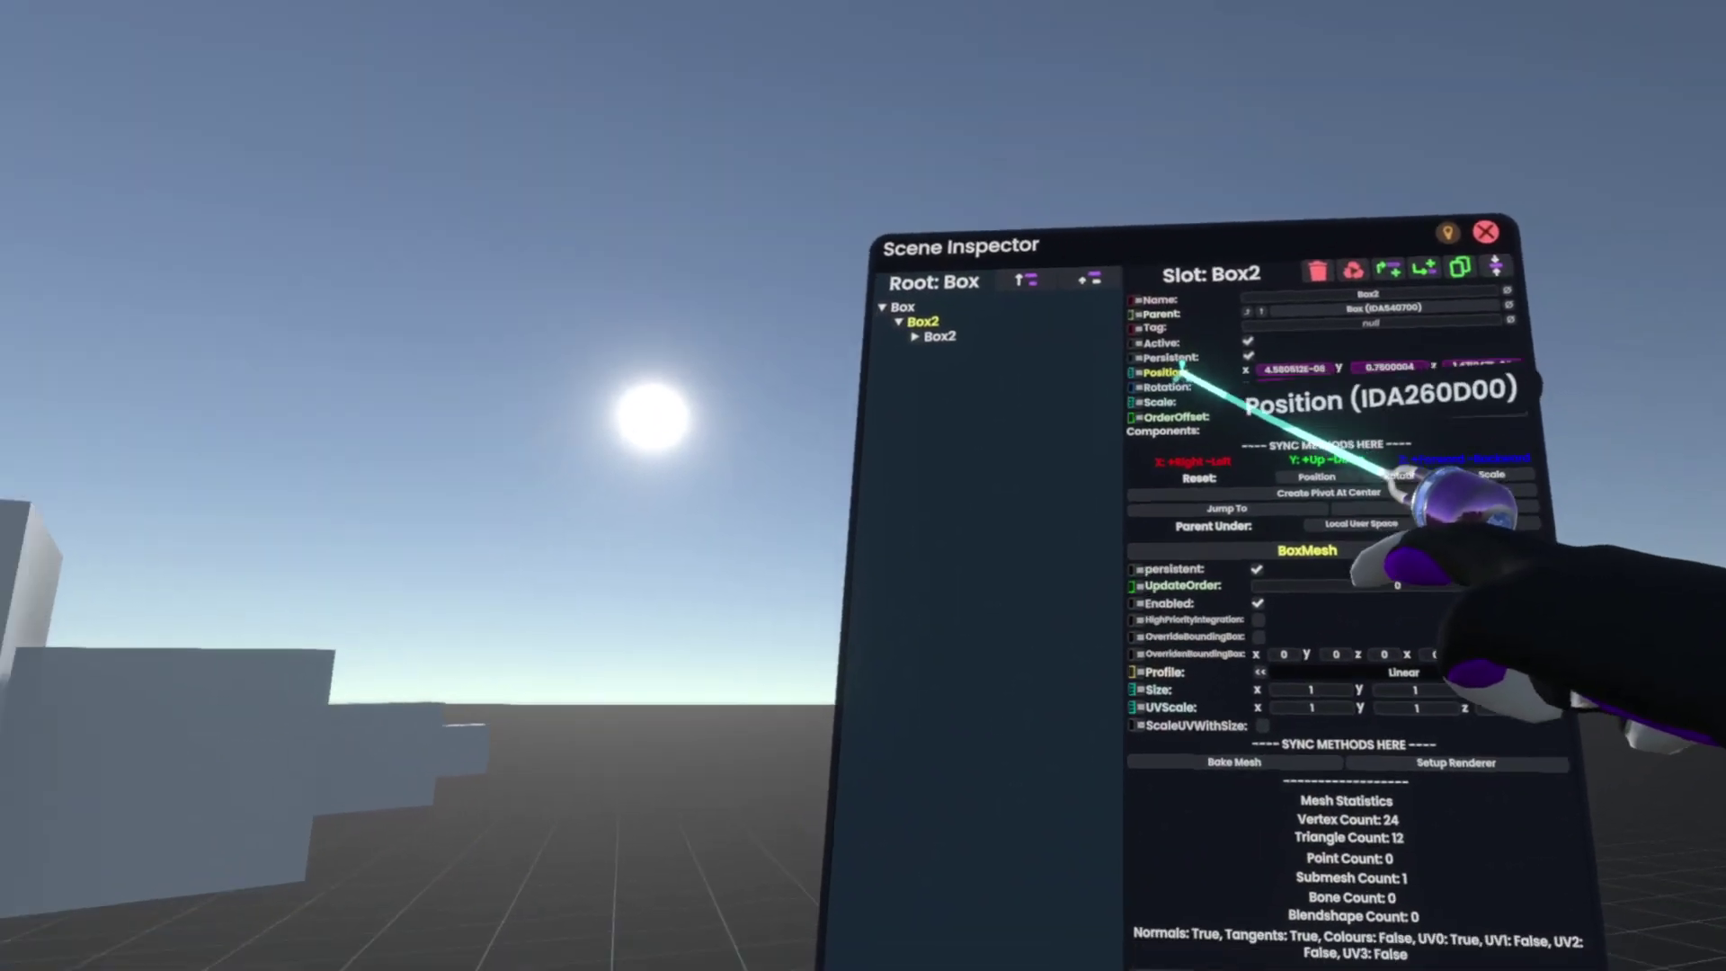
- Create a ProtoFlux Source node from the Position field of the first Box2
key(t)
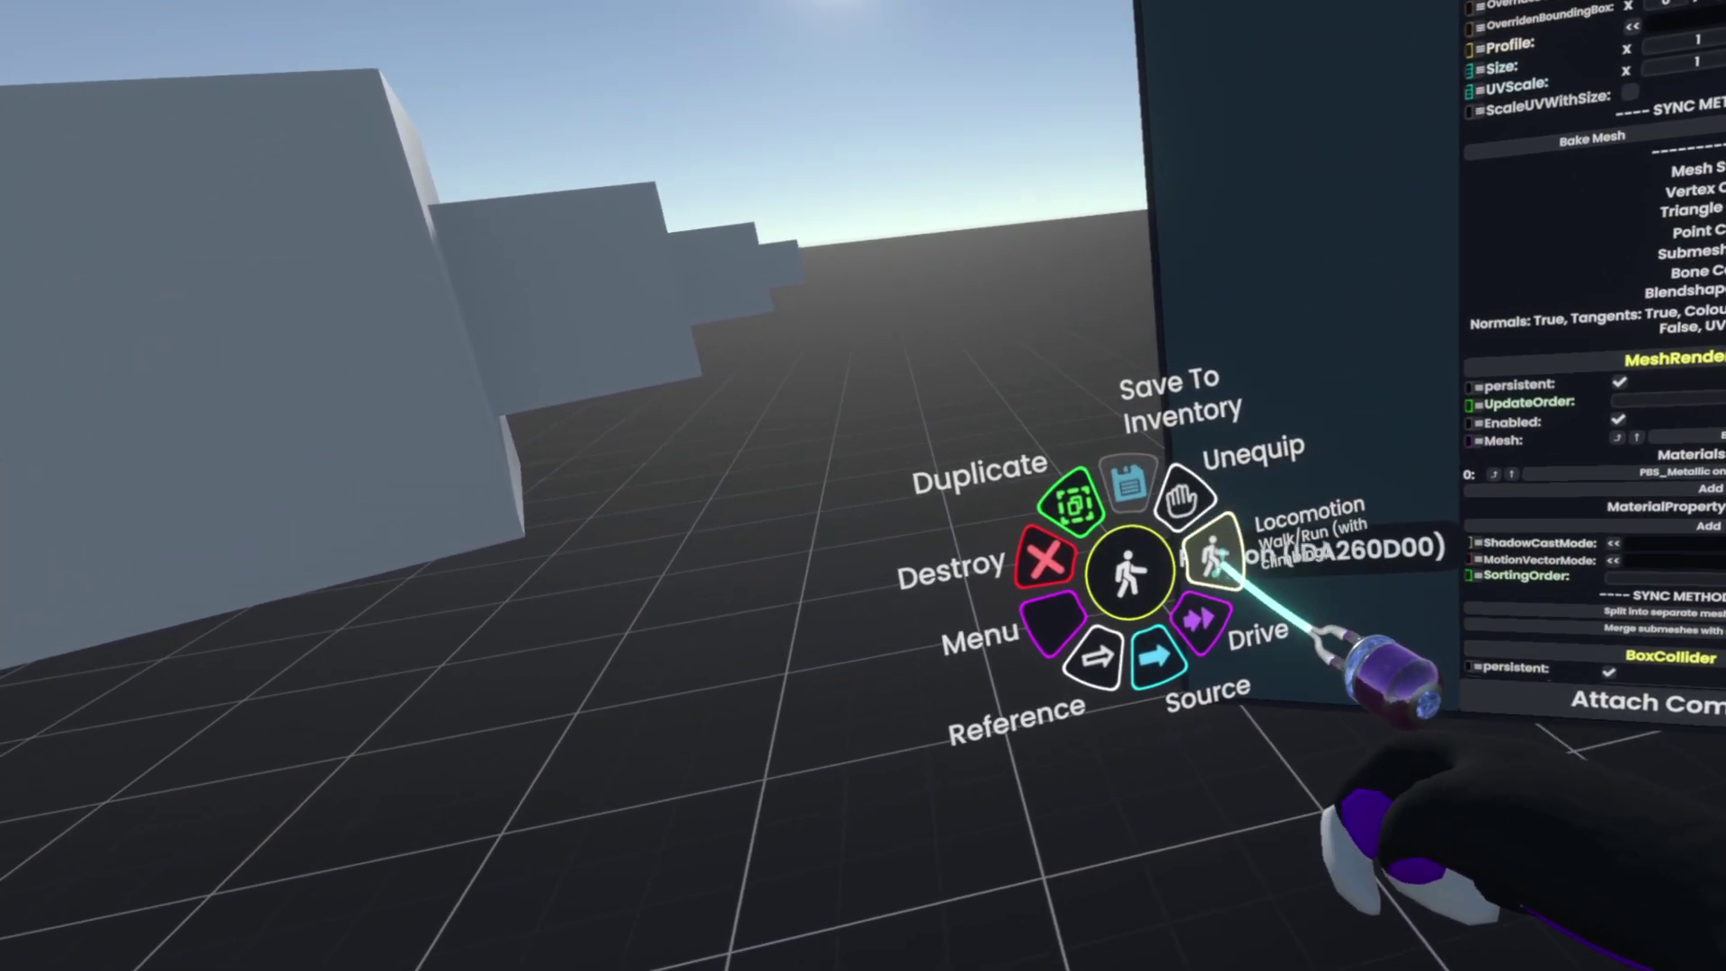
click(1170, 644)
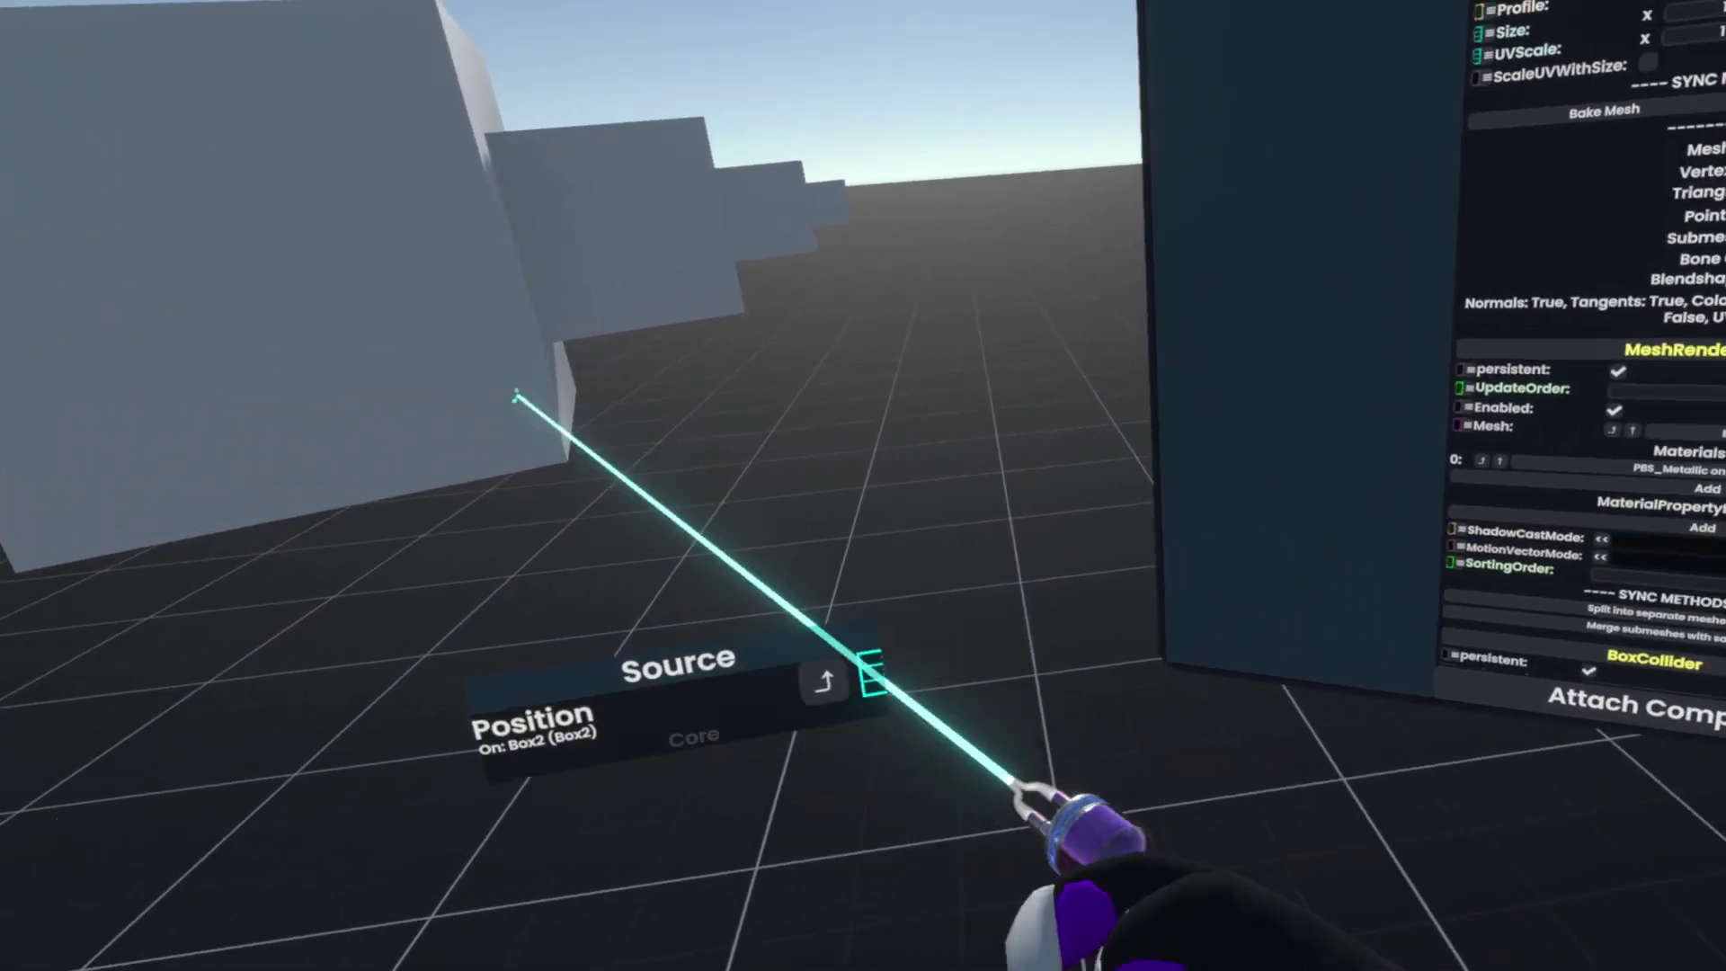
- Add a Distance_Float ProtoFlux node and connect the Position source output to its A input
key(t)
click(1213, 795)
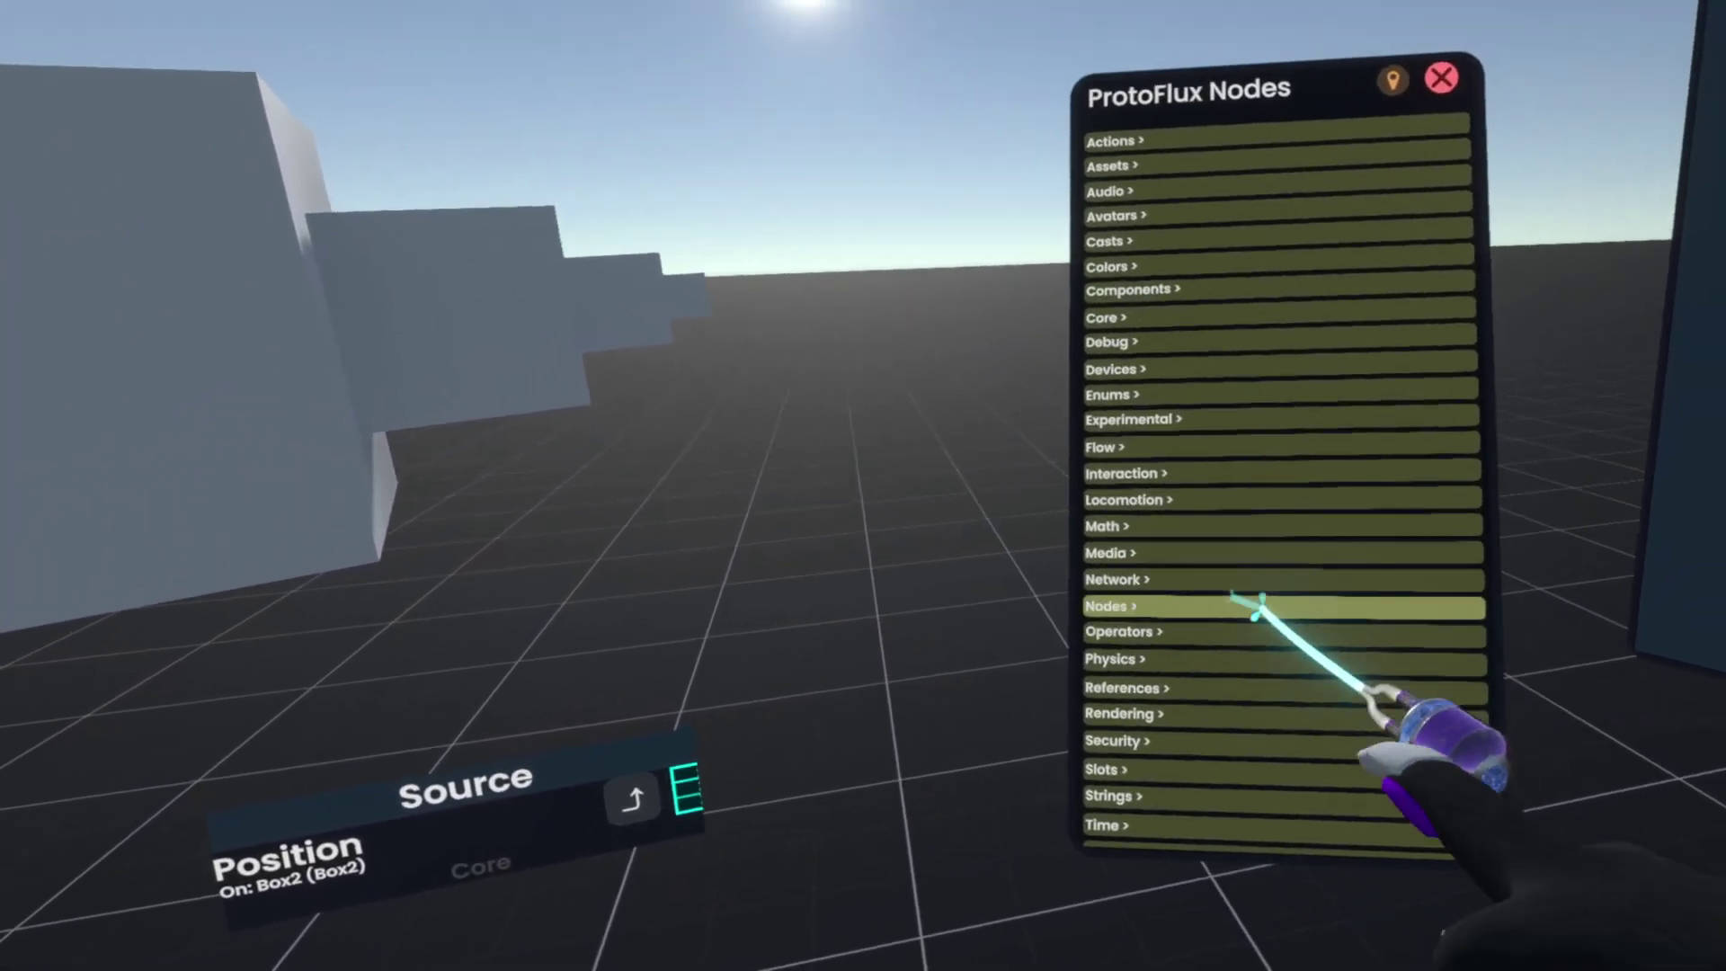
click(1215, 583)
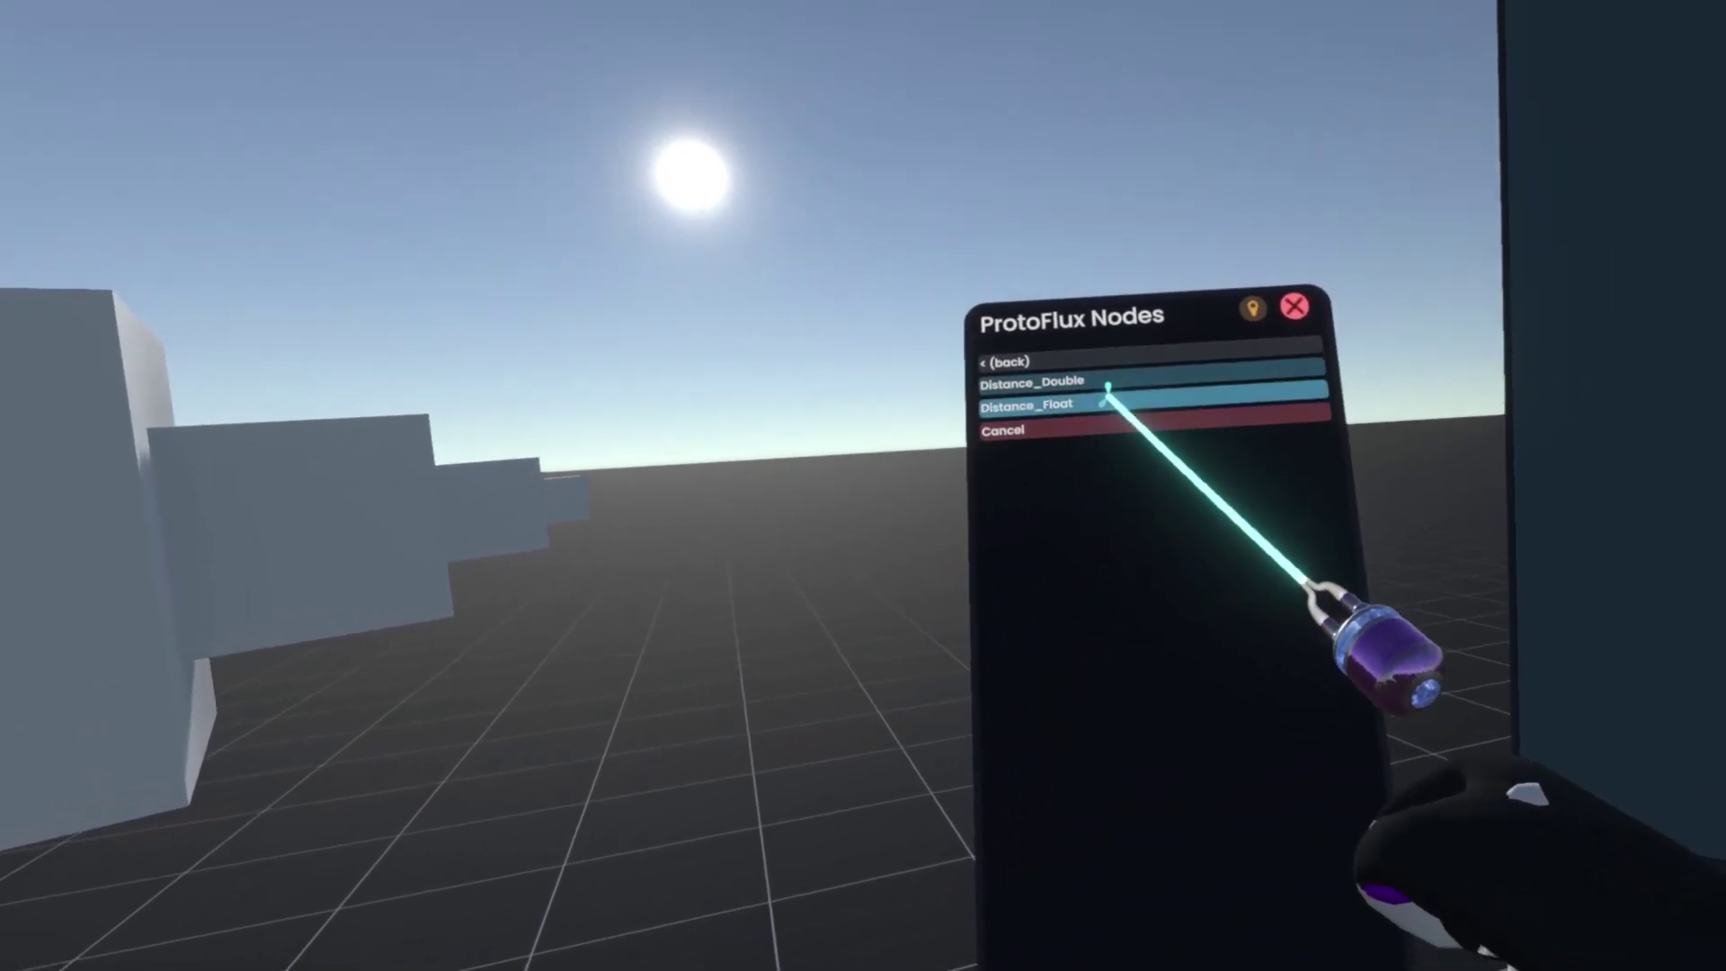
click(1106, 397)
double_click(1233, 597)
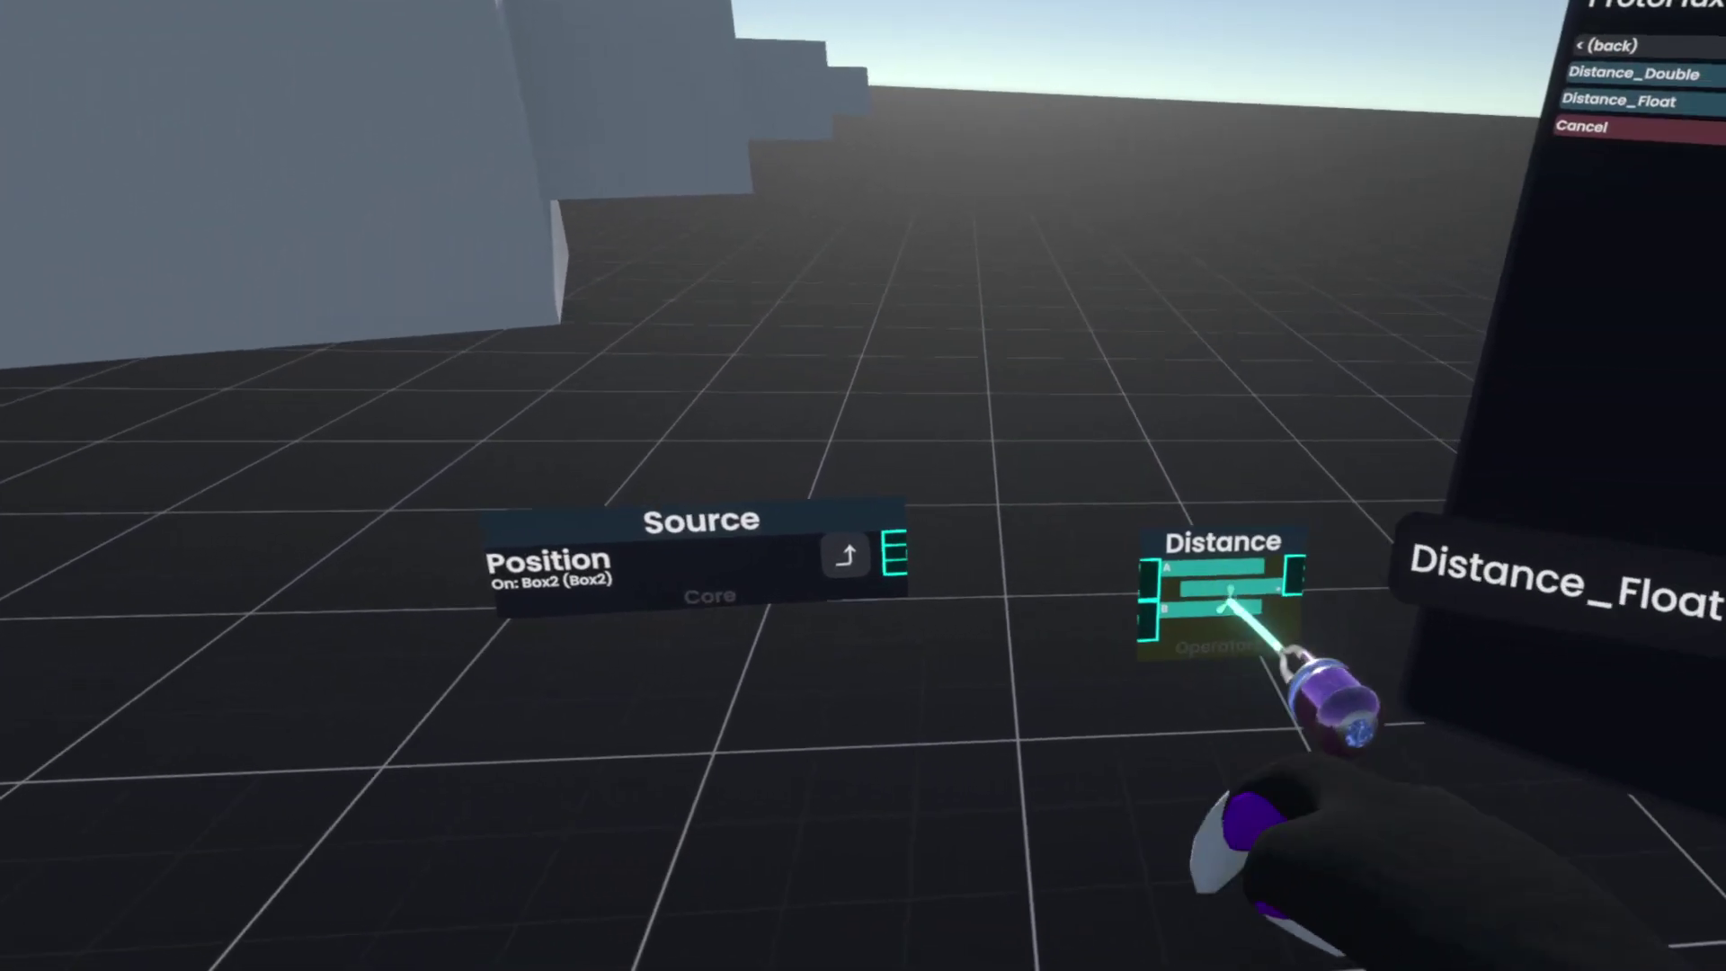
drag(896, 551, 1153, 568)
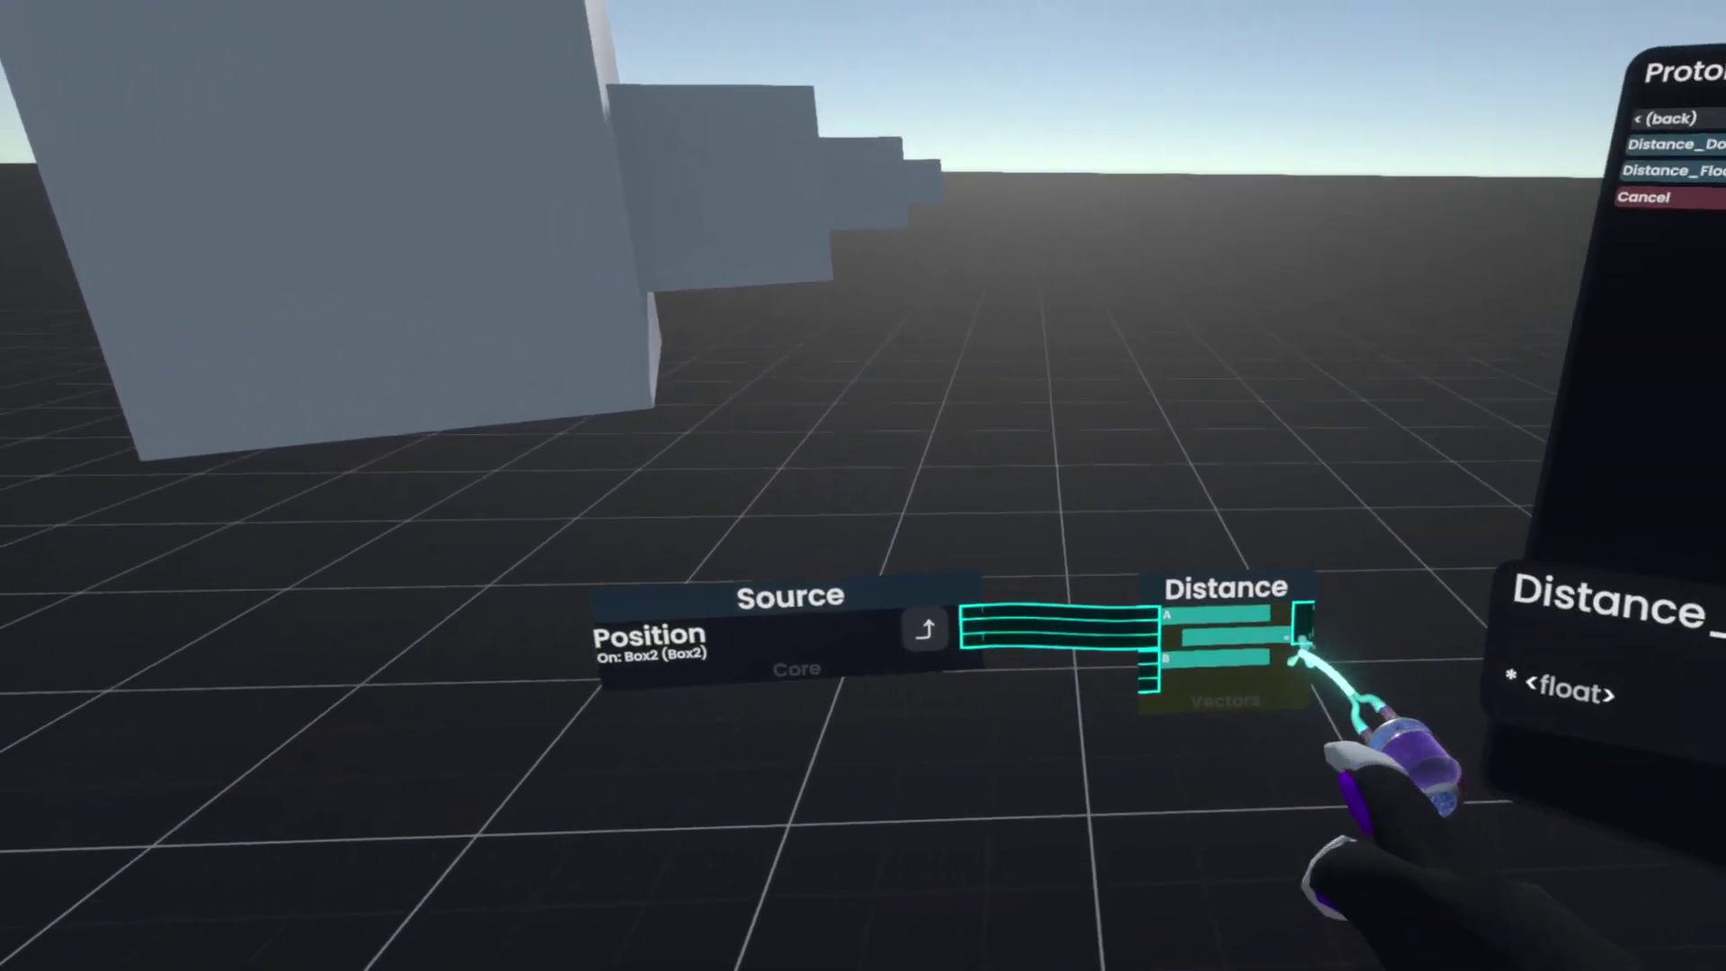
- Attach a Display node to the Distance output to check the value, and destroy that node
drag(1300, 649, 1384, 649)
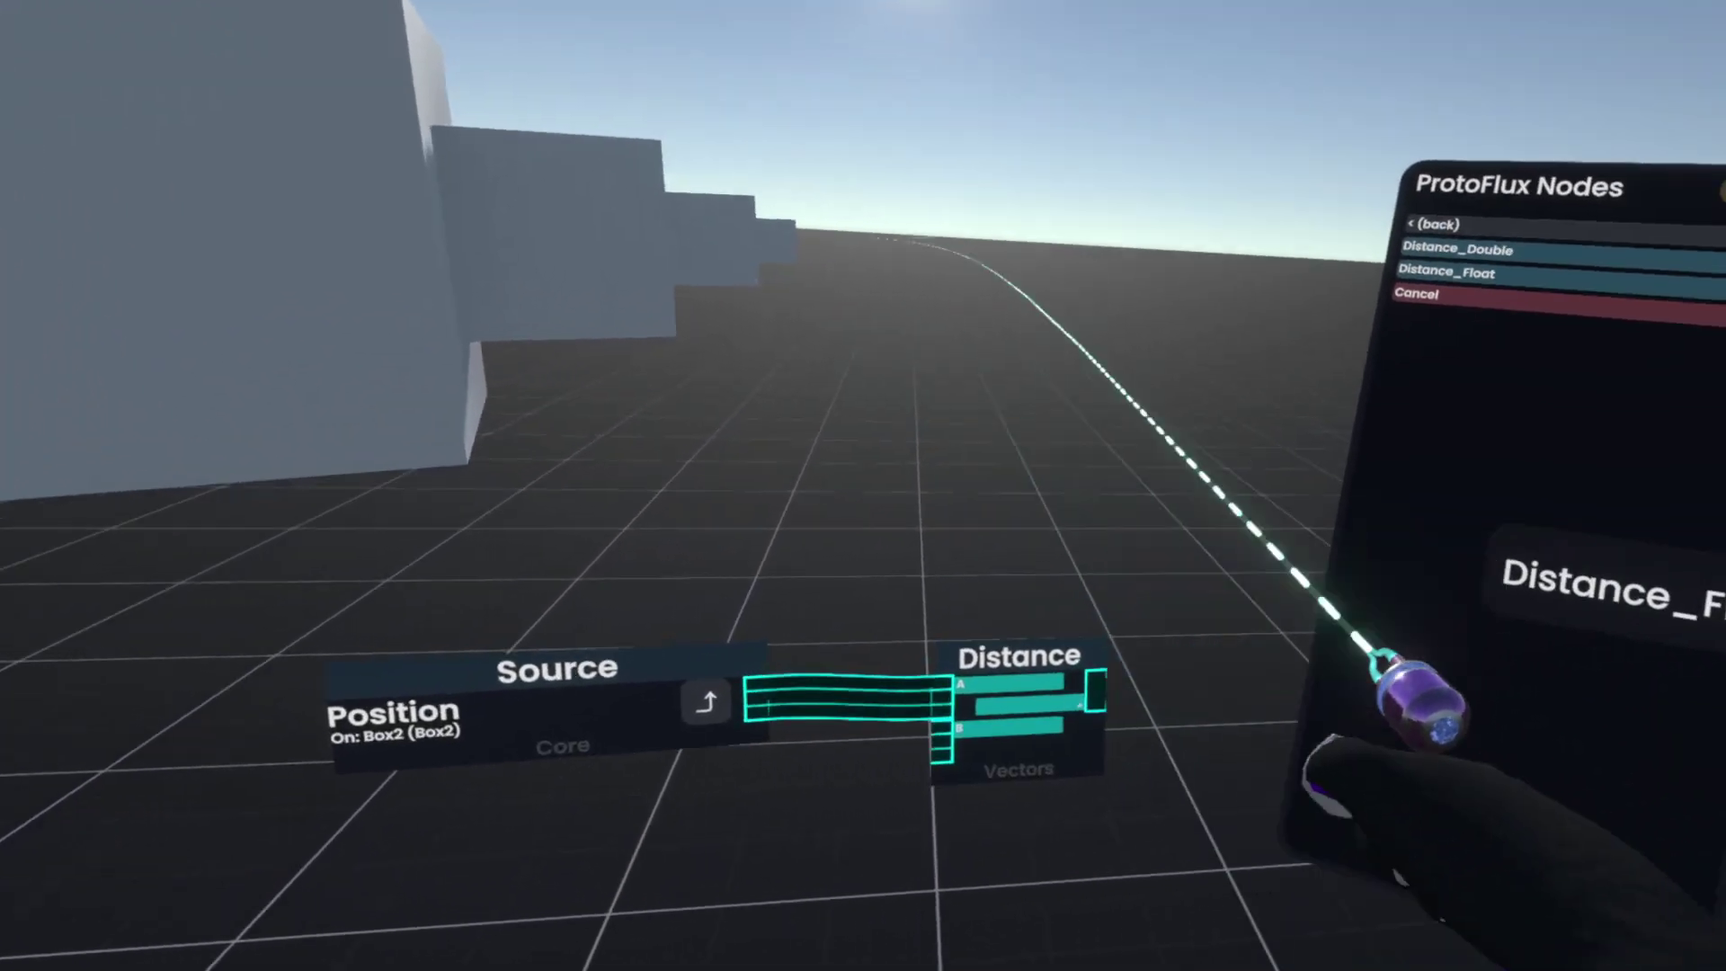
right_click(1263, 662)
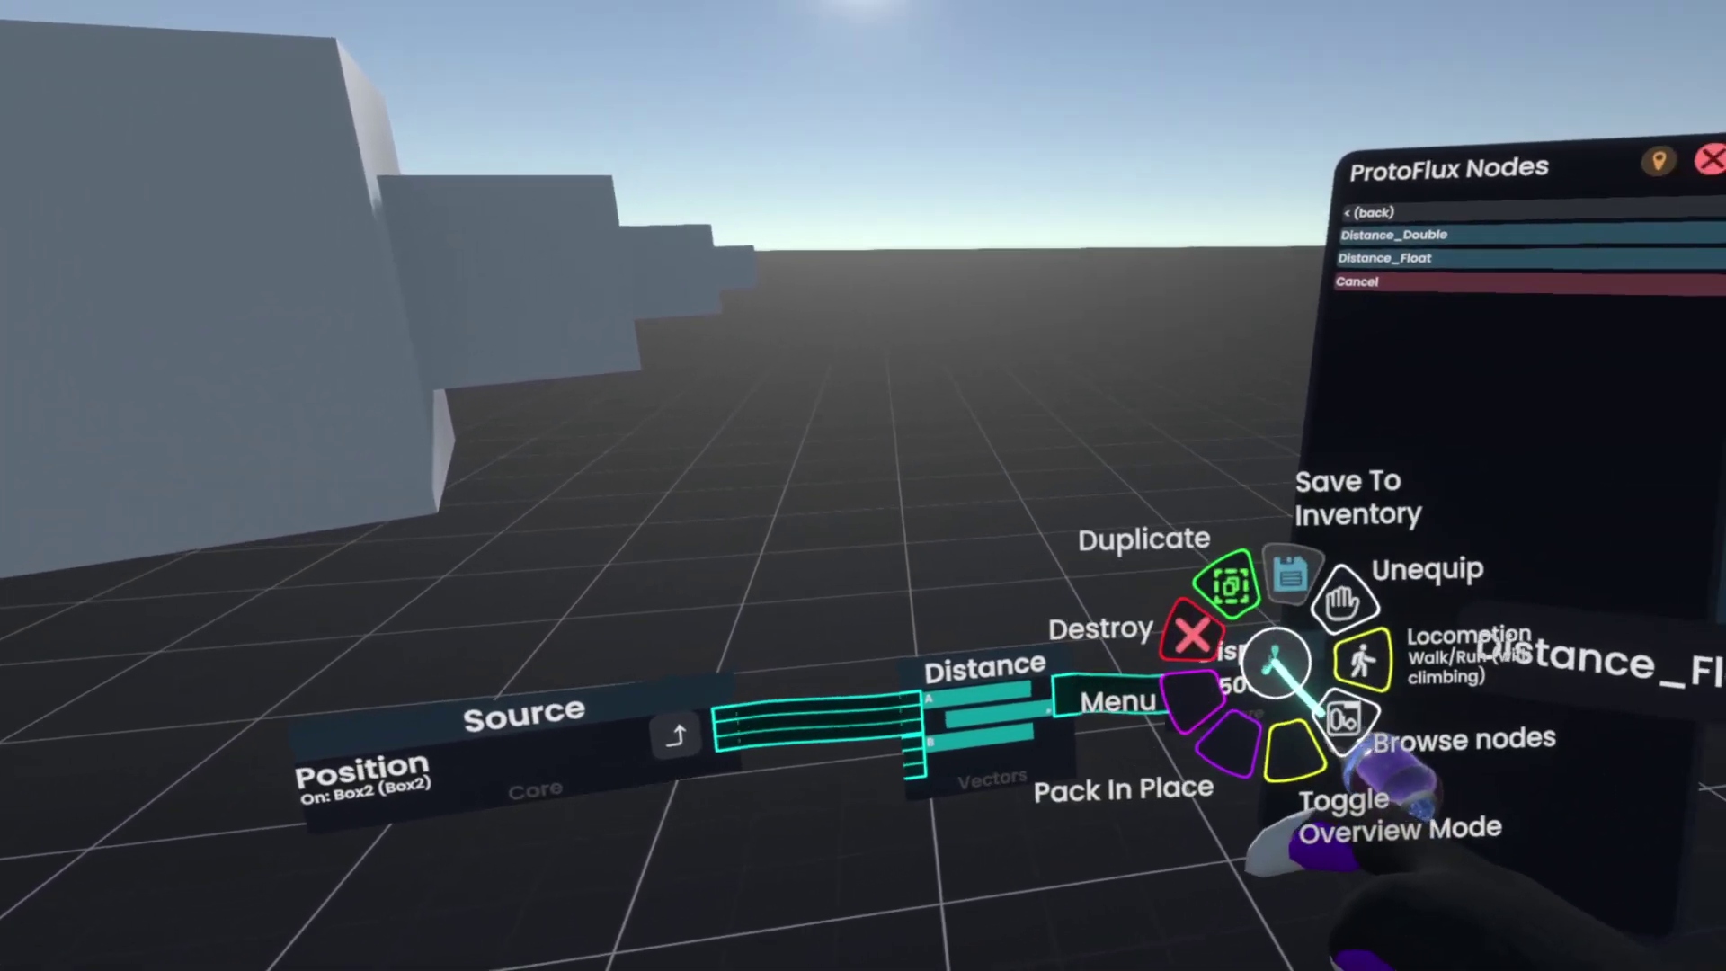
click(1183, 630)
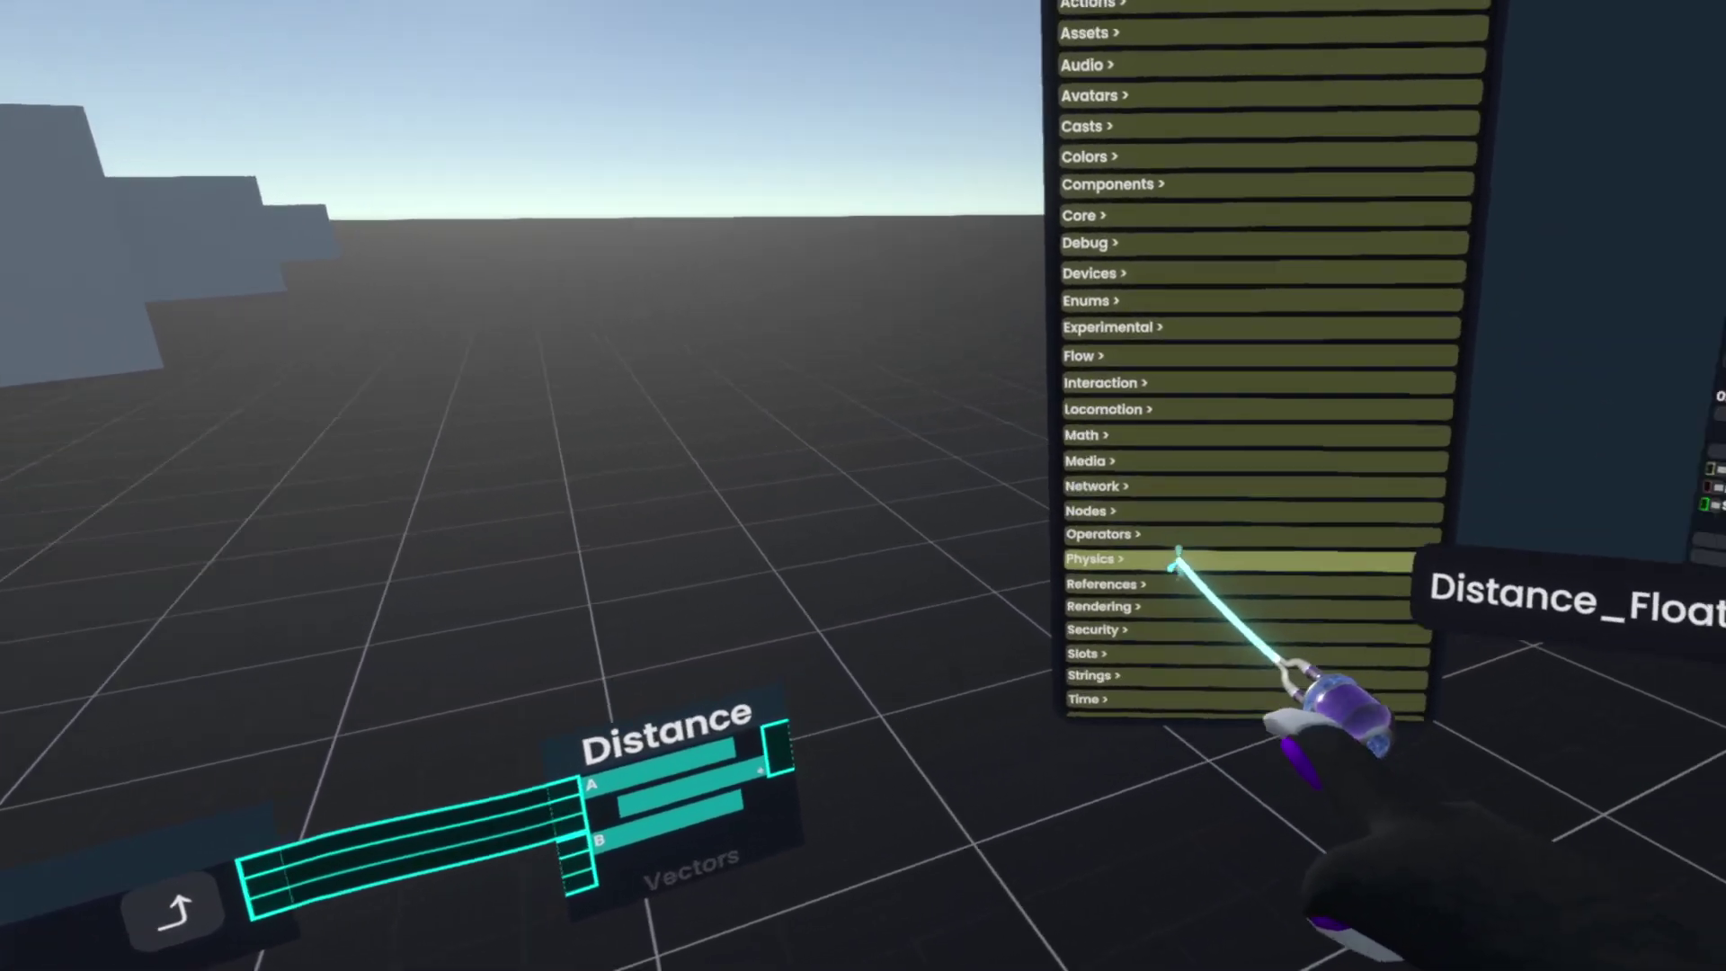
- Drive the first Box2's SmoothSpeed from the Distance output through a Drive node, and move the parent box to test how the chain follows
scroll(1123, 559, down, 10)
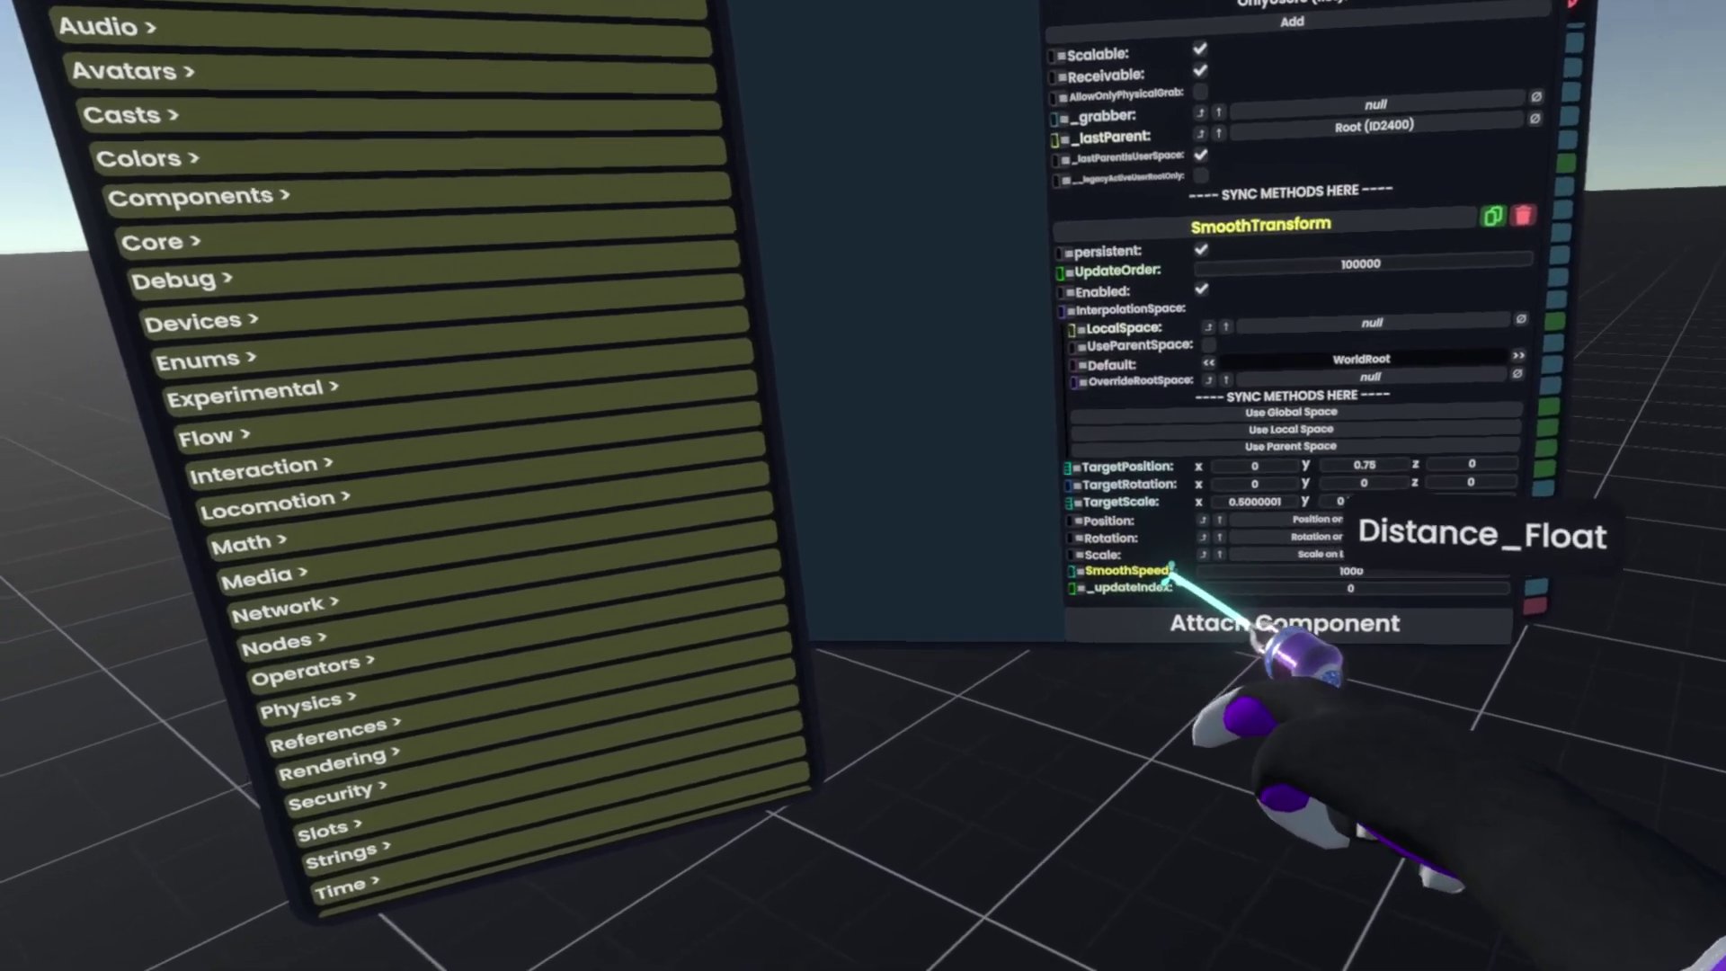
drag(1074, 643, 1213, 585)
right_click(1213, 584)
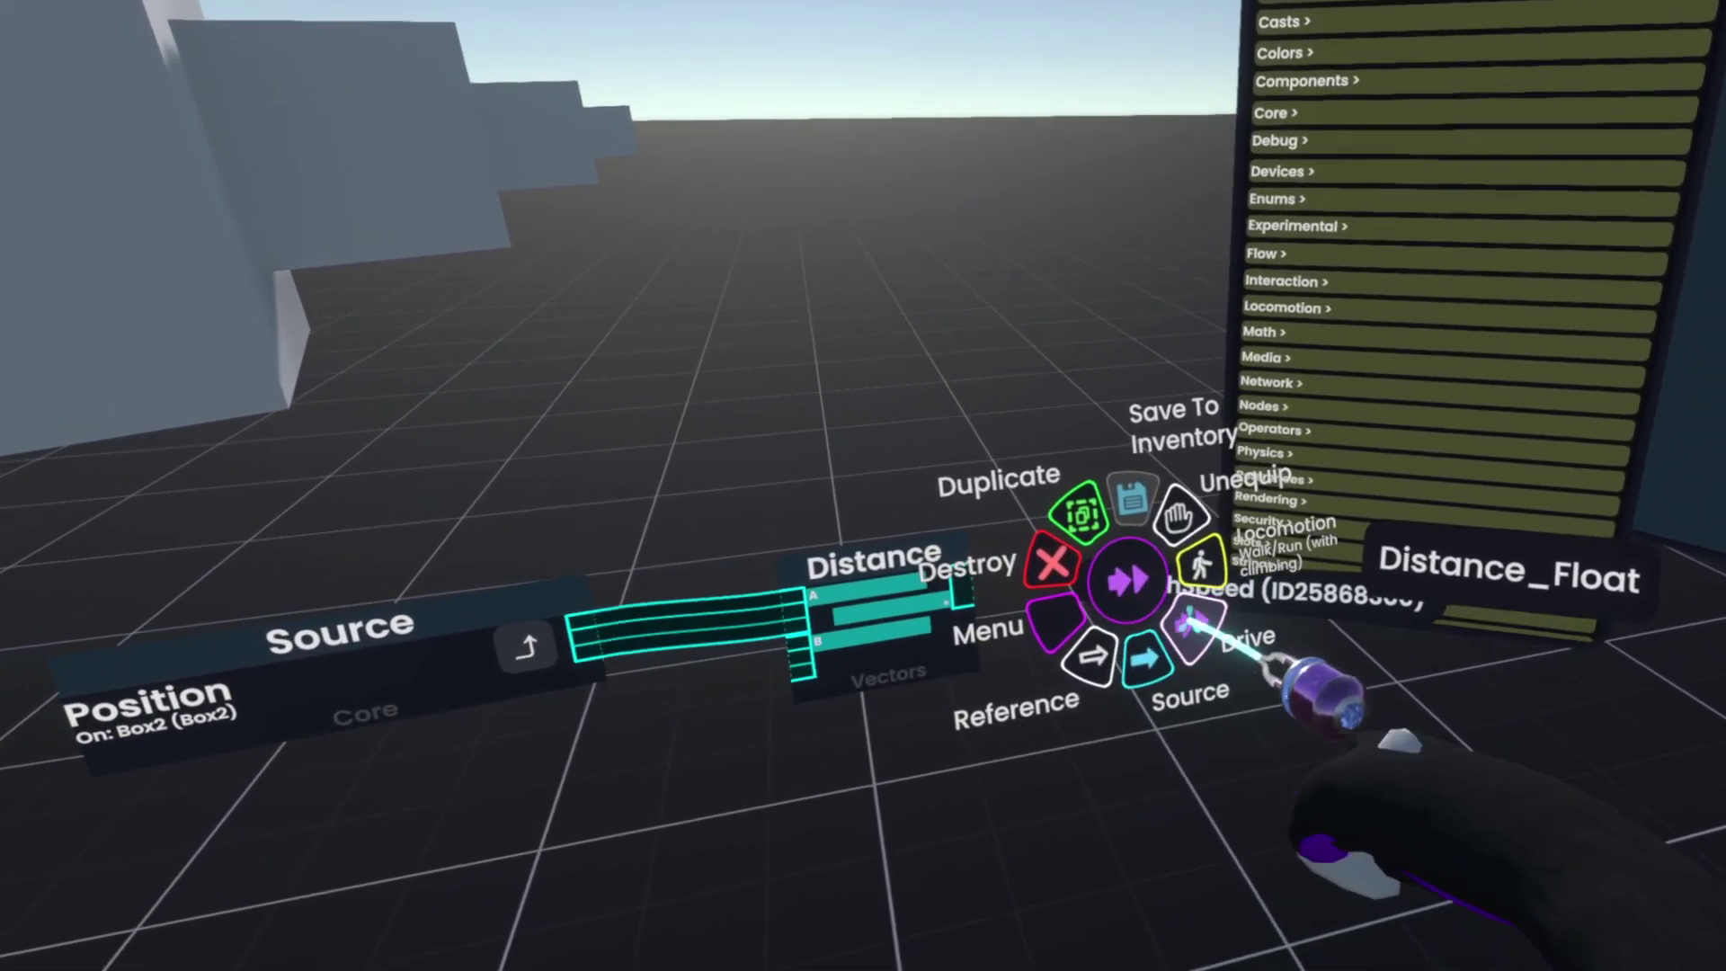
click(1190, 622)
drag(1141, 620, 1257, 600)
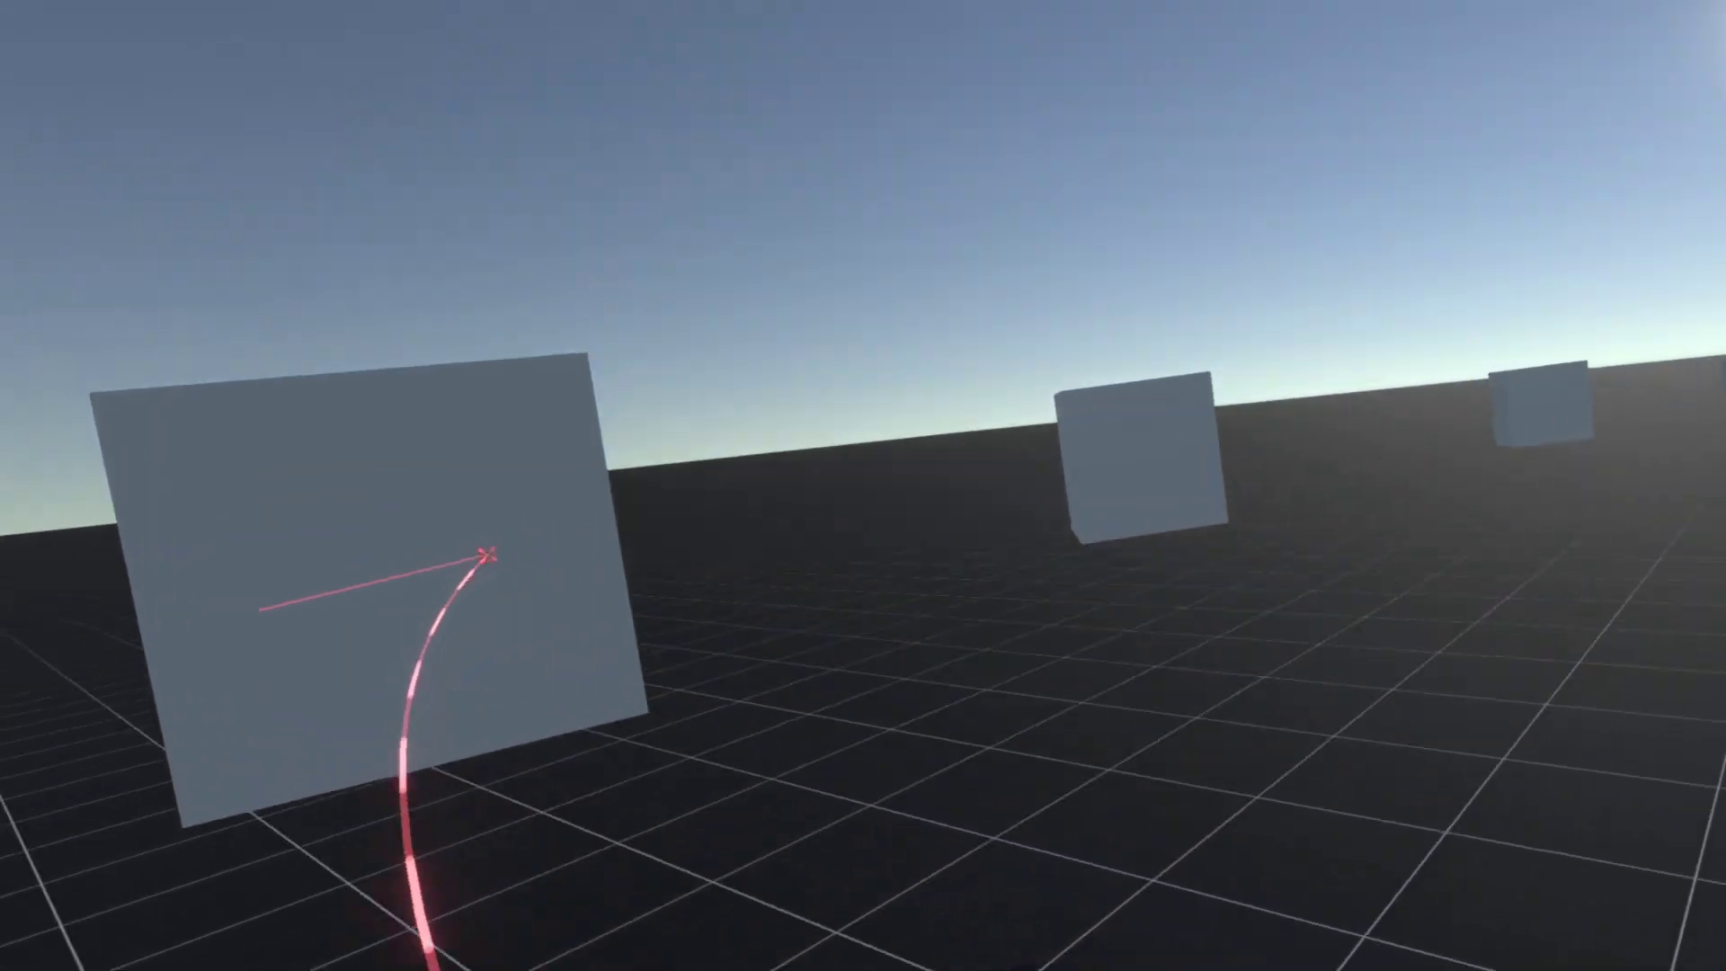
drag(487, 555, 1103, 374)
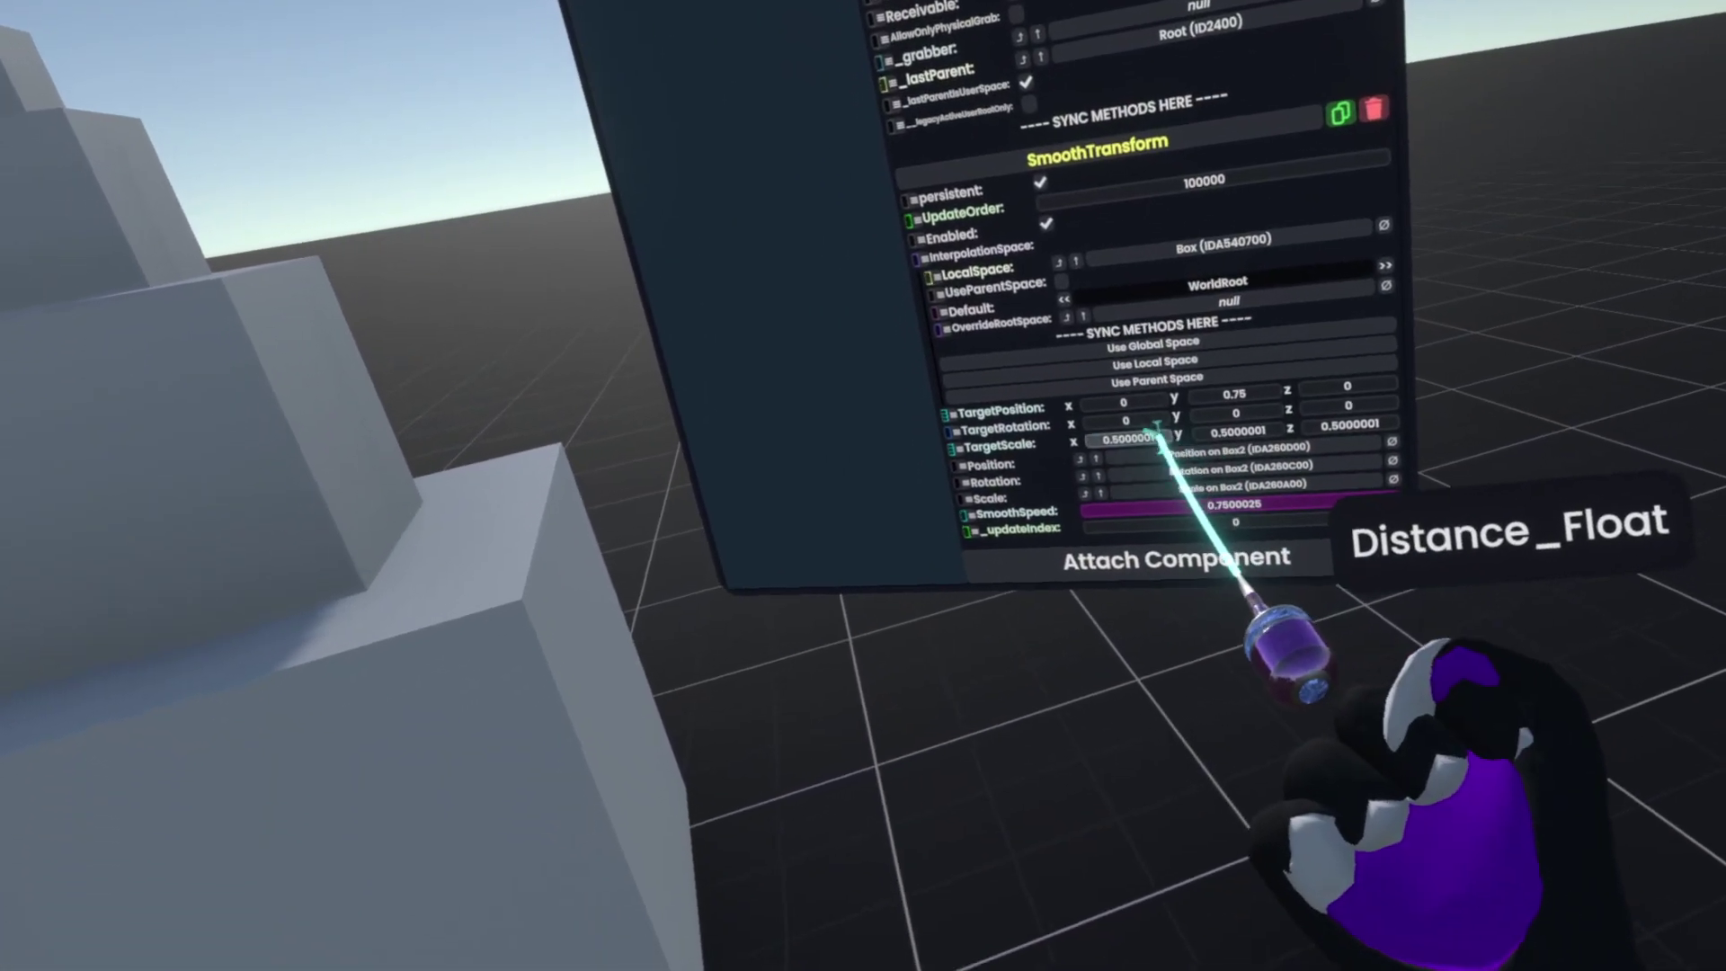
- Set the X value of TargetScale to 1 in the first Box2's SmoothTransform
click(1147, 442)
click(1339, 658)
click(1578, 661)
key(BackSpace)
key(BackSpace)
key(BackSpace)
key(BackSpace)
key(BackSpace)
key(BackSpace)
key(BackSpace)
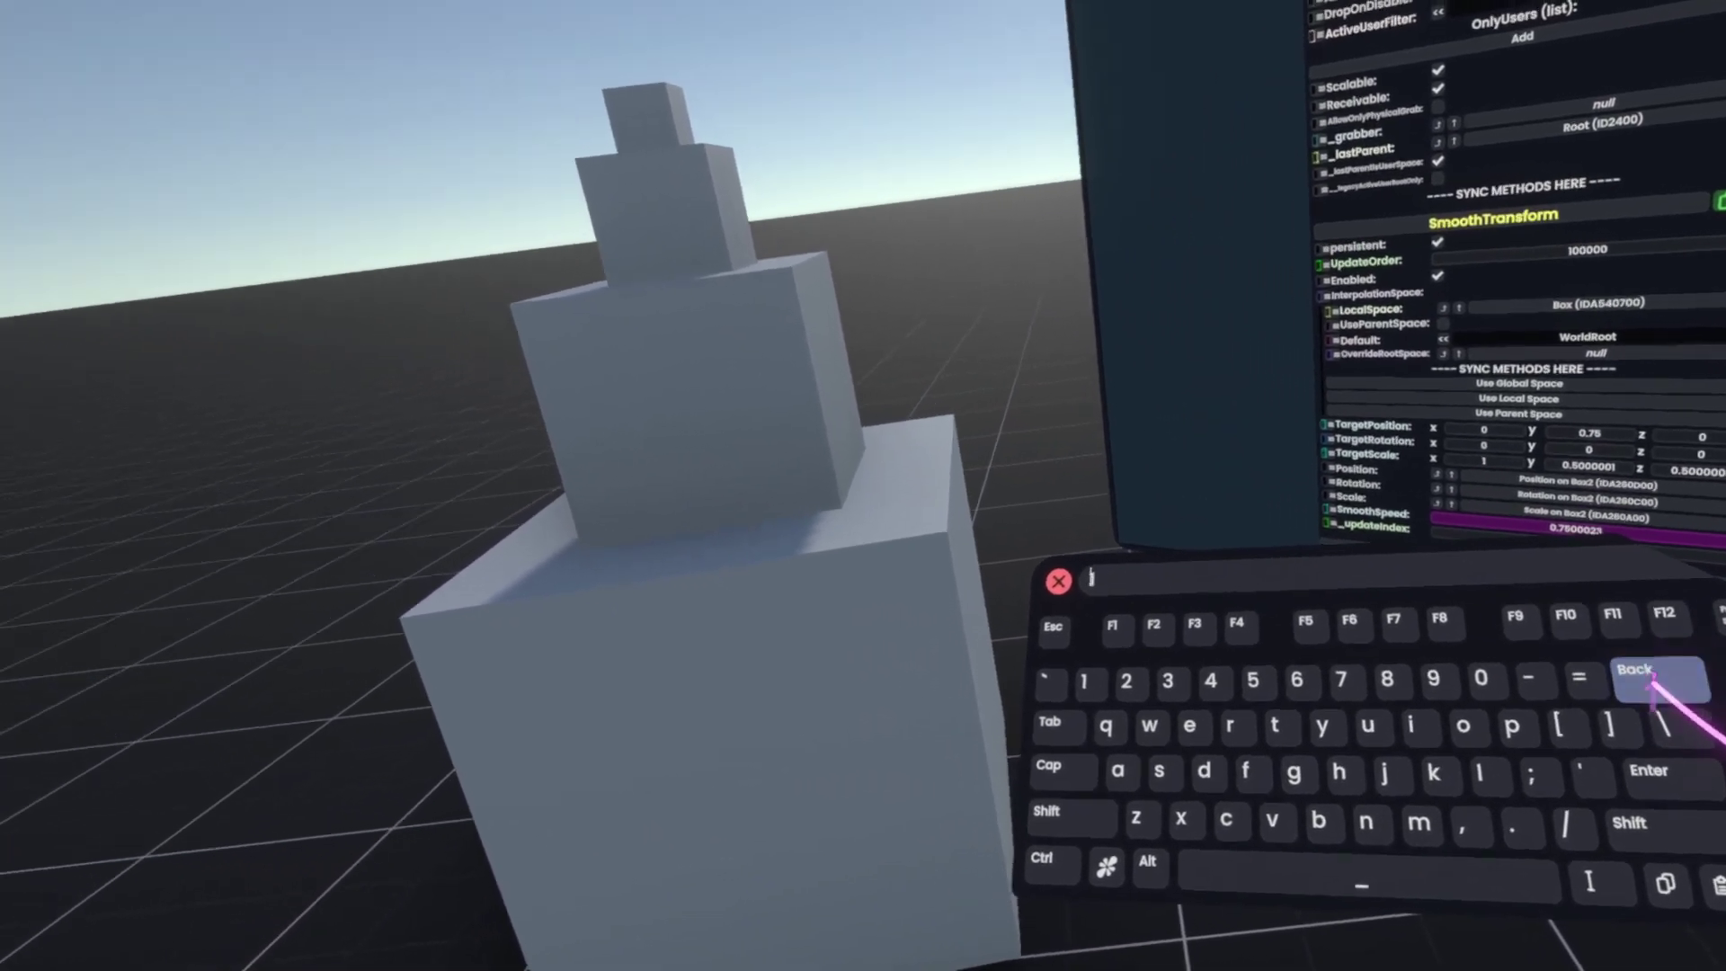
text(1)
key(Return)
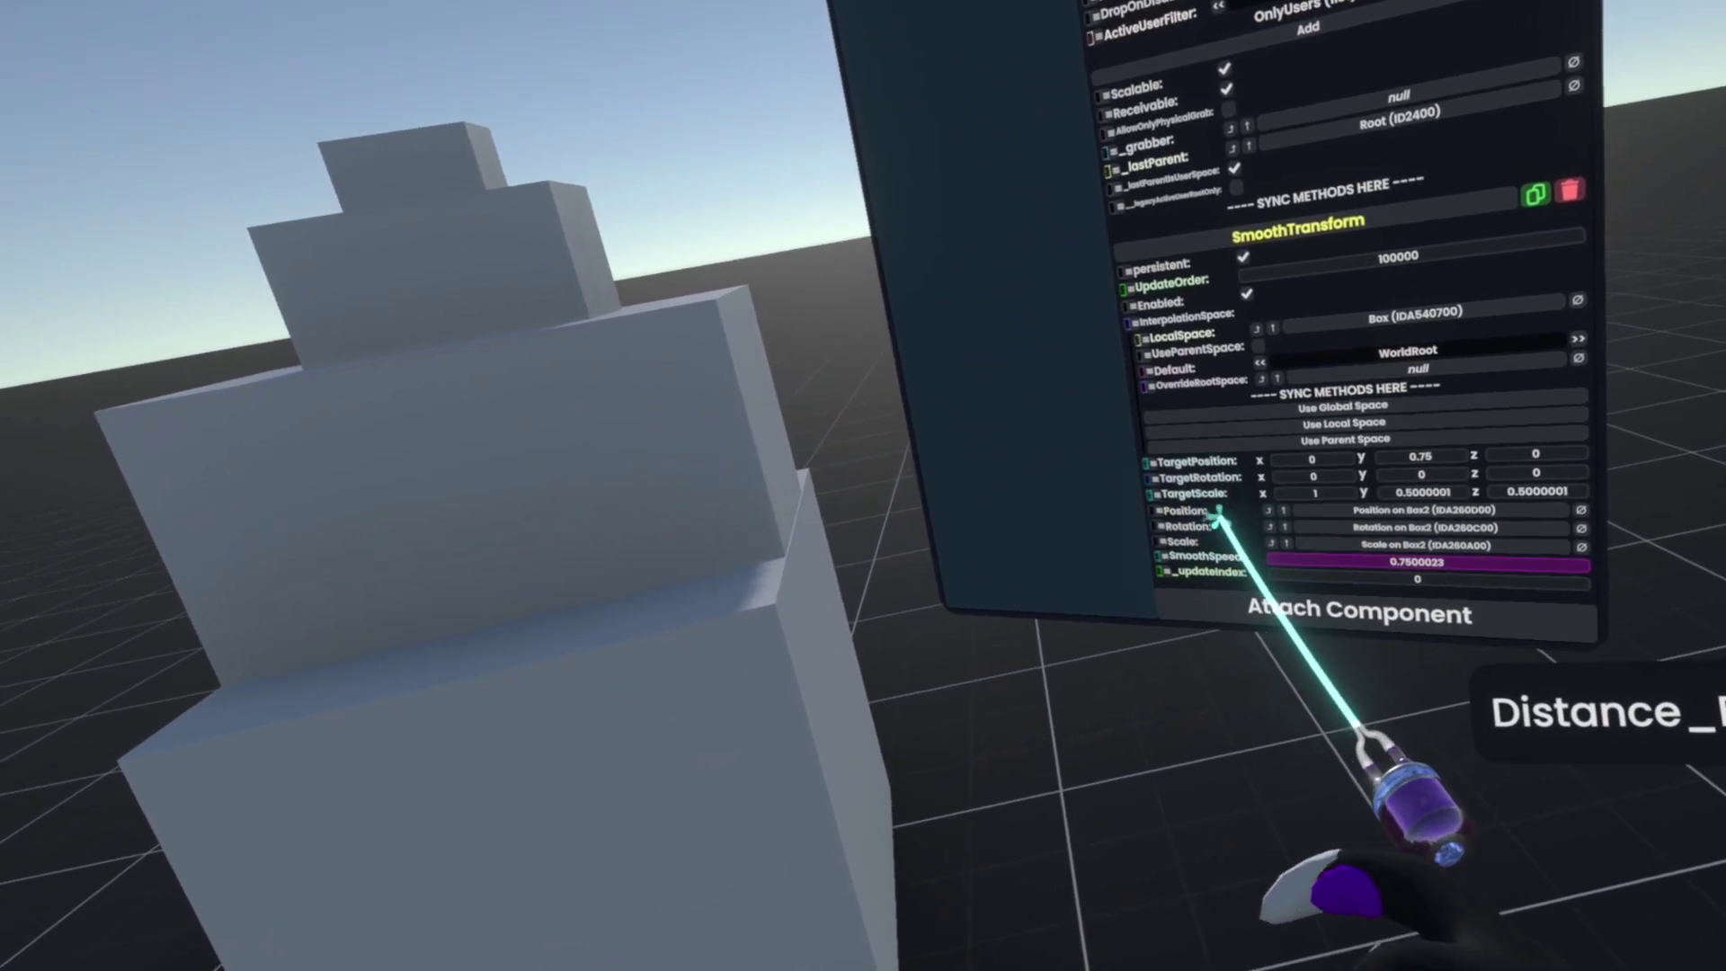
- Undo the last TargetScale change on the first Box2's SmoothTransform
right_click(1162, 497)
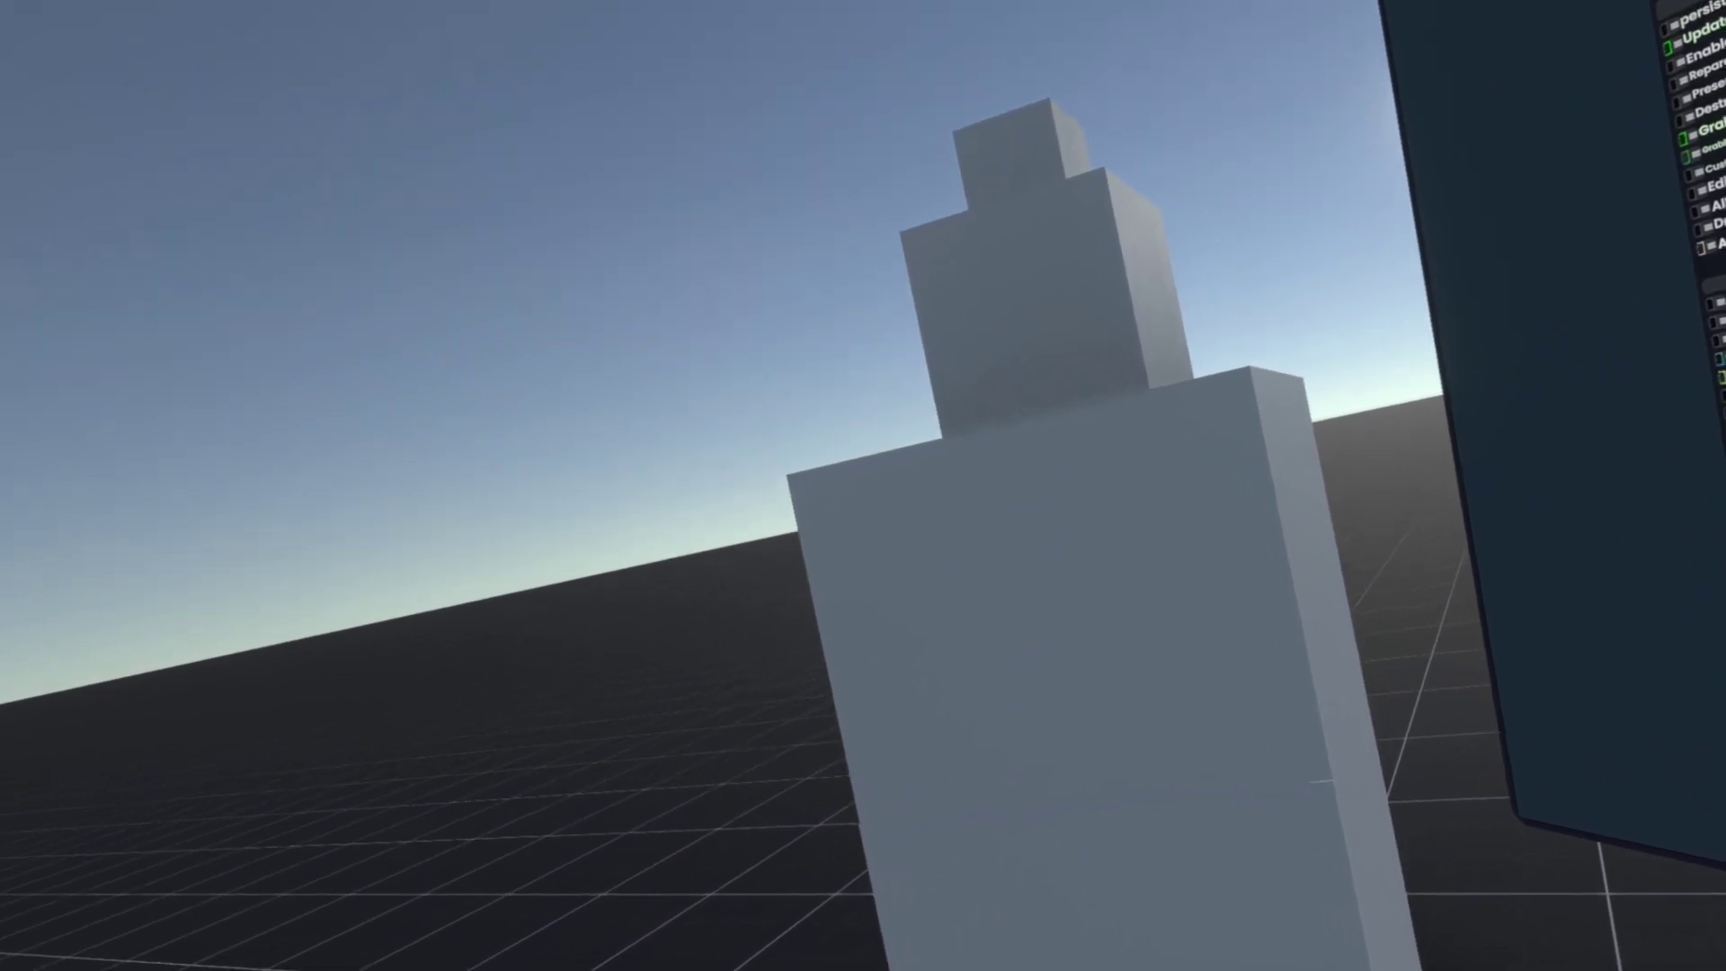
right_click(1425, 892)
click(1562, 863)
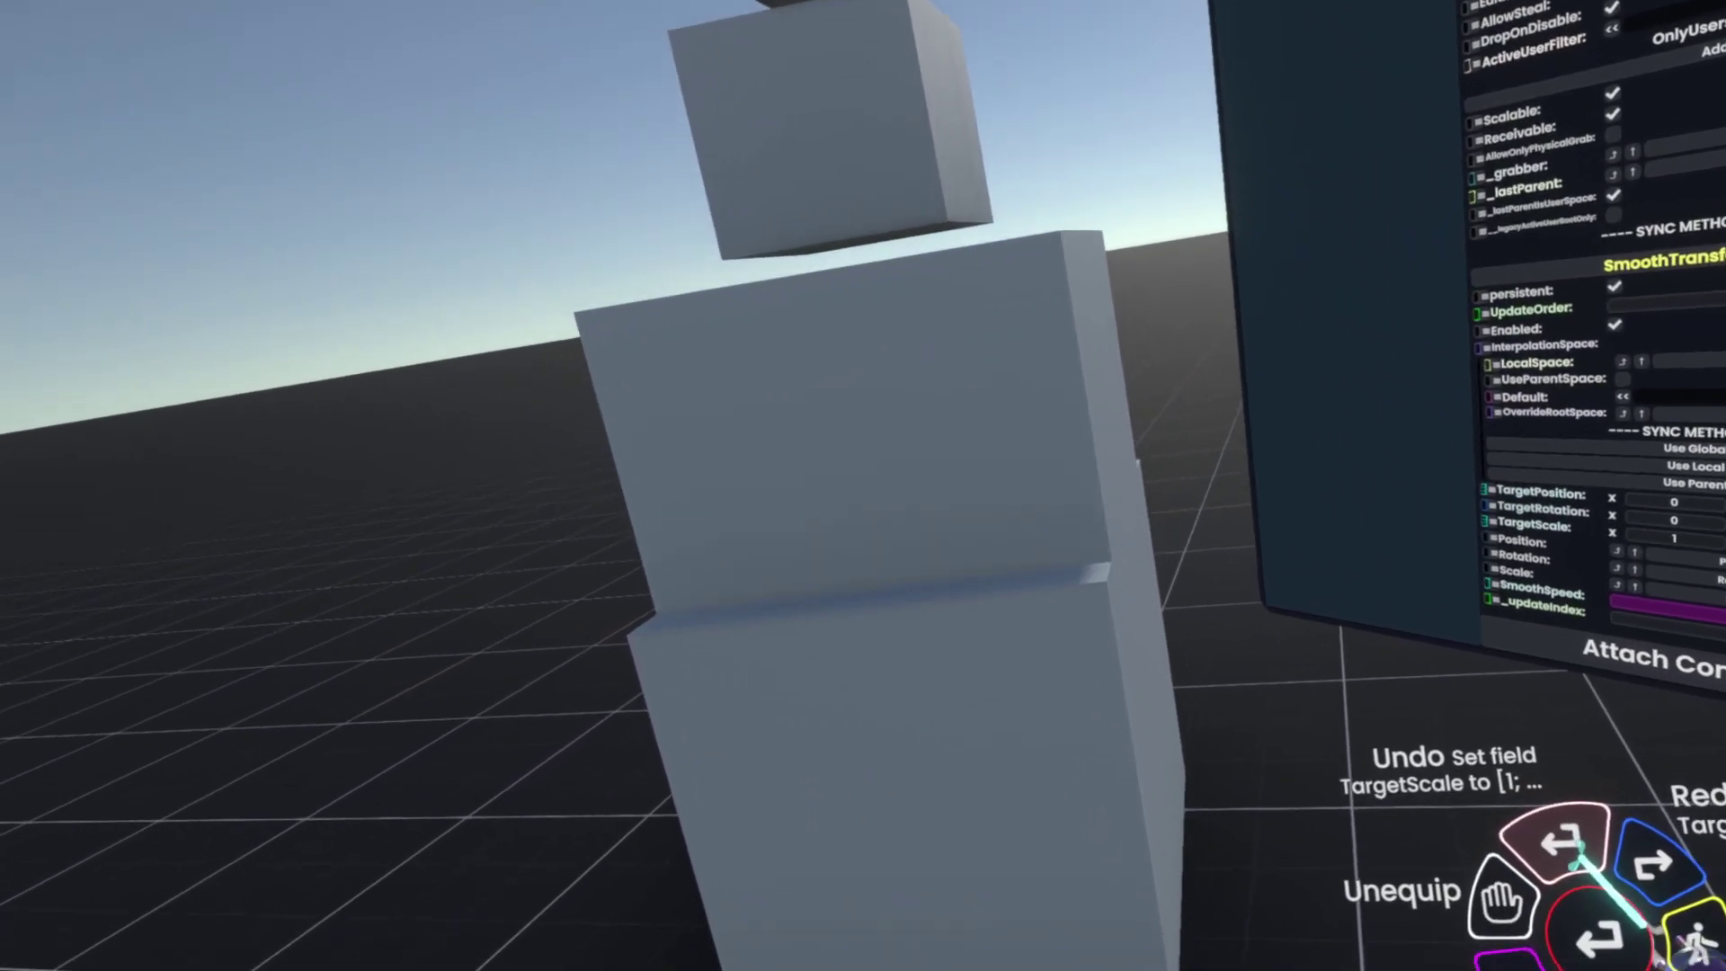